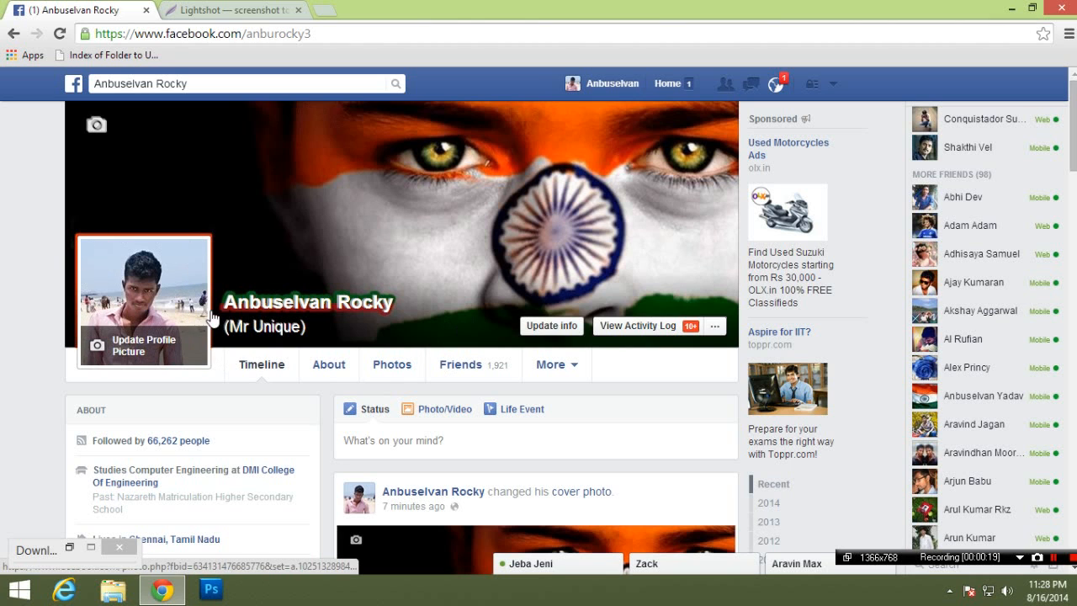
pyautogui.scroll(-10, 253, 362)
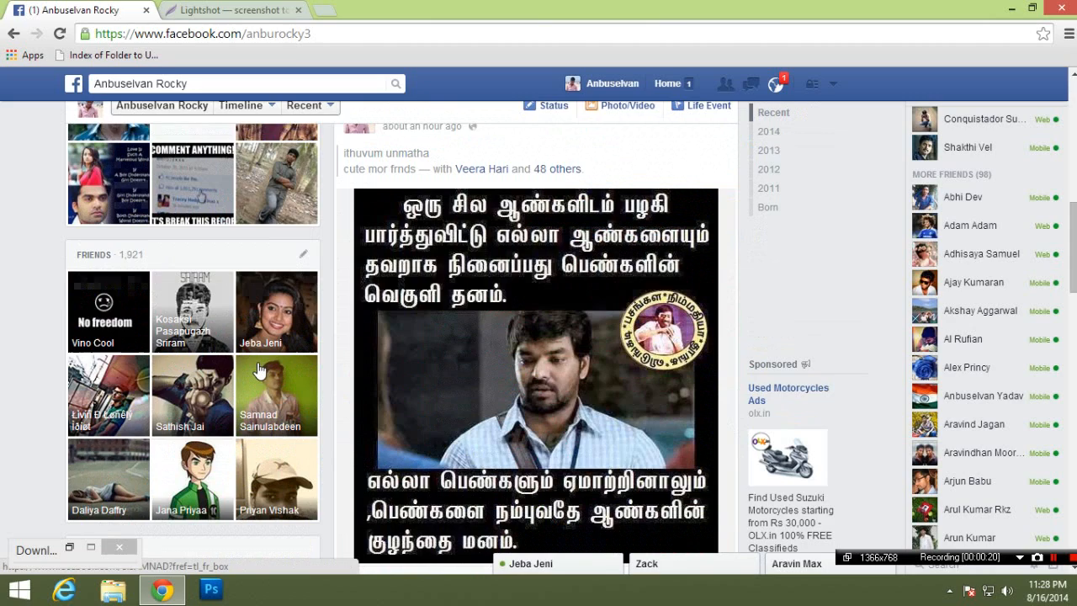
pyautogui.scroll(10, 354, 368)
pyautogui.scroll(-8, 472, 505)
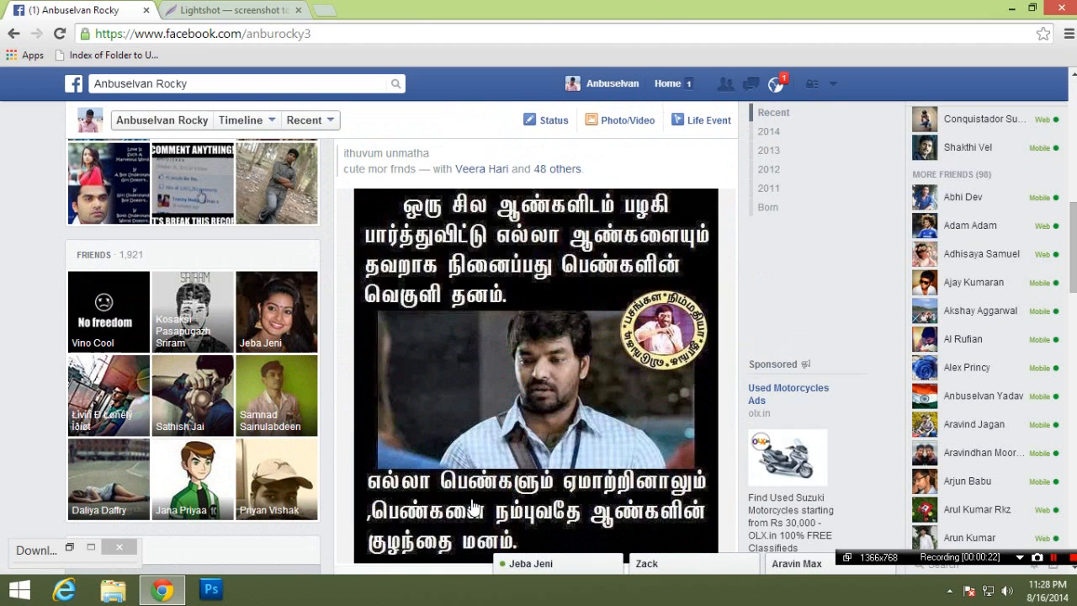
pyautogui.scroll(4, 475, 507)
pyautogui.click(477, 509)
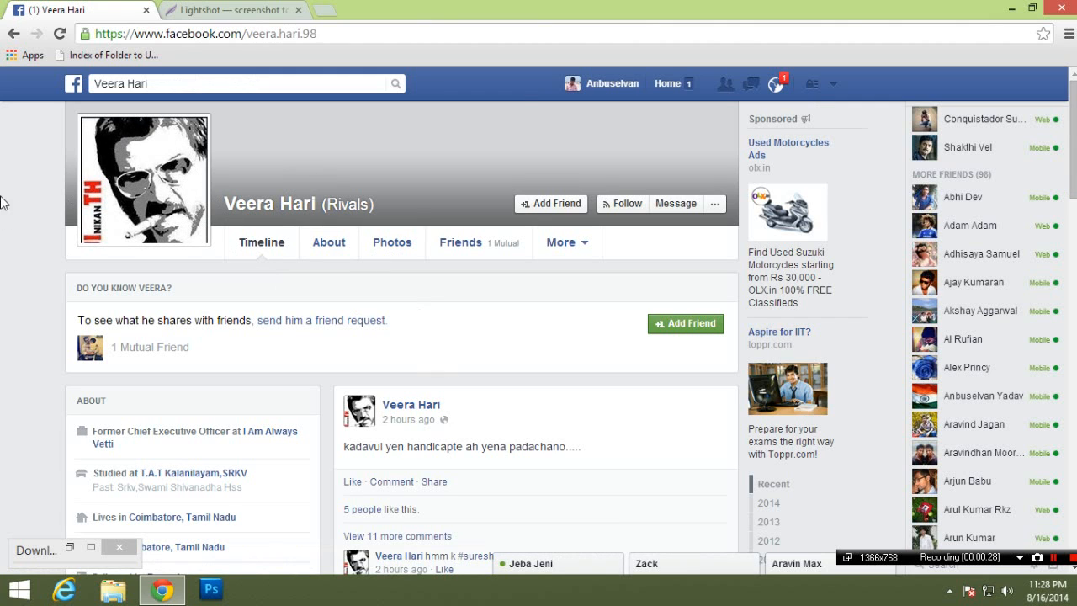
pyautogui.click(13, 34)
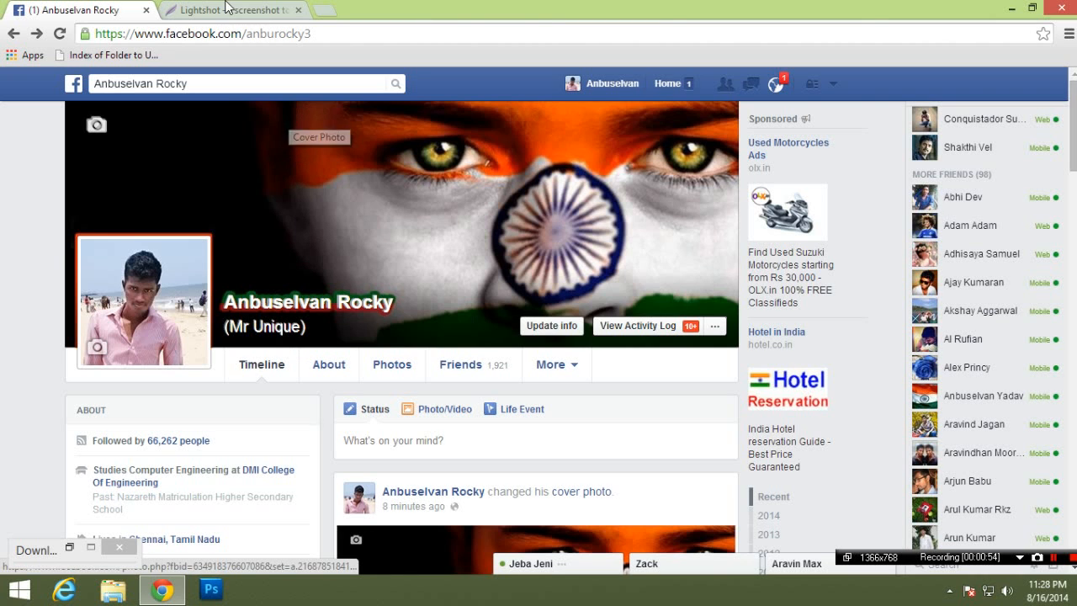
# Look over the Lightshot download page and the completed setup-lightshot.exe download, closing the download dialog back on the Facebook profile.
pyautogui.click(225, 8)
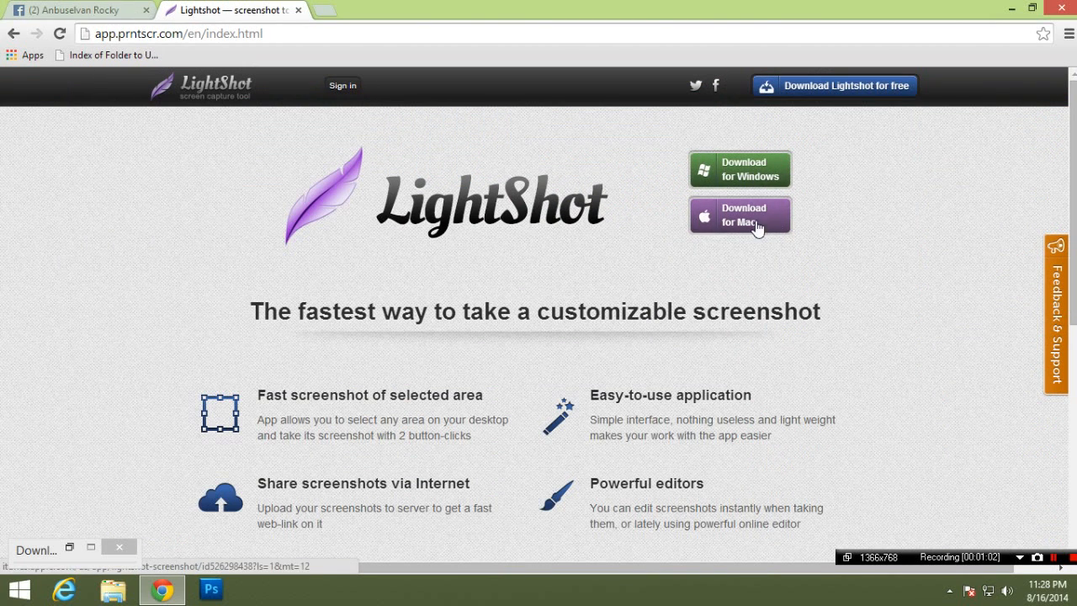
pyautogui.click(71, 552)
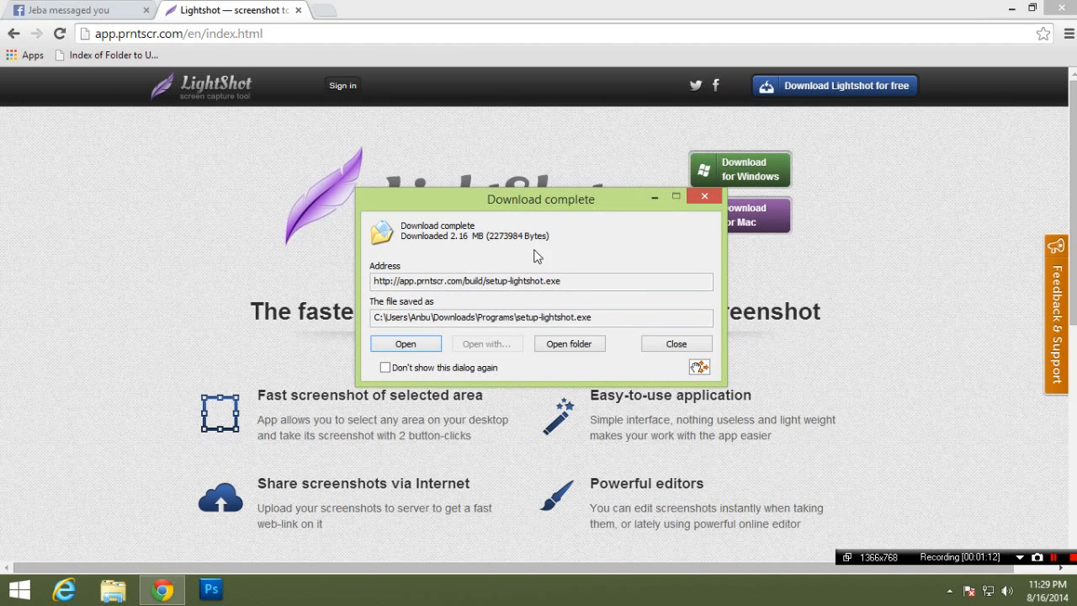
pyautogui.click(111, 8)
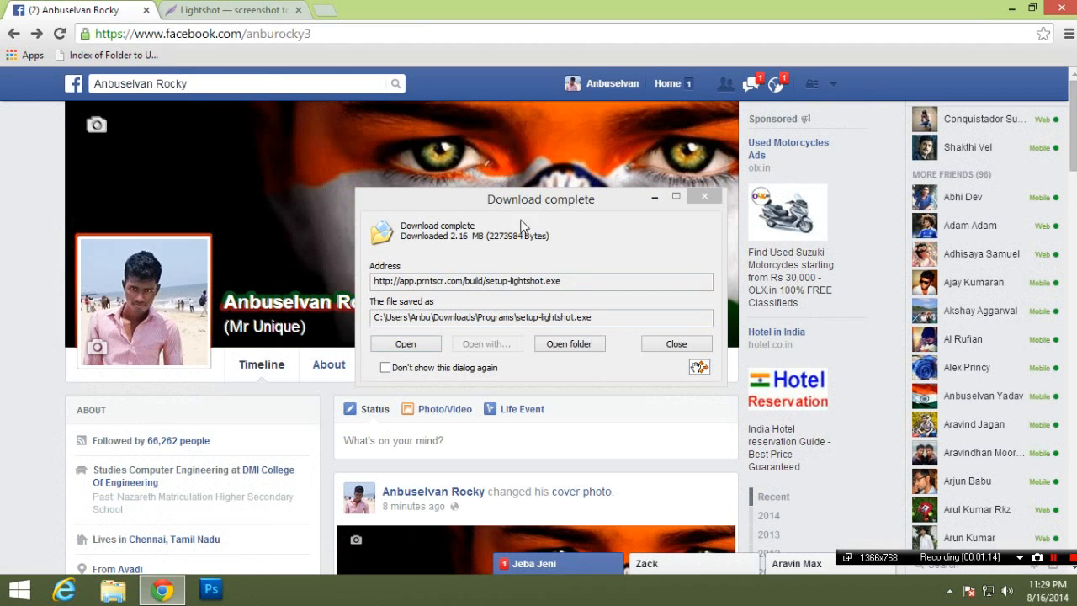
pyautogui.click(676, 345)
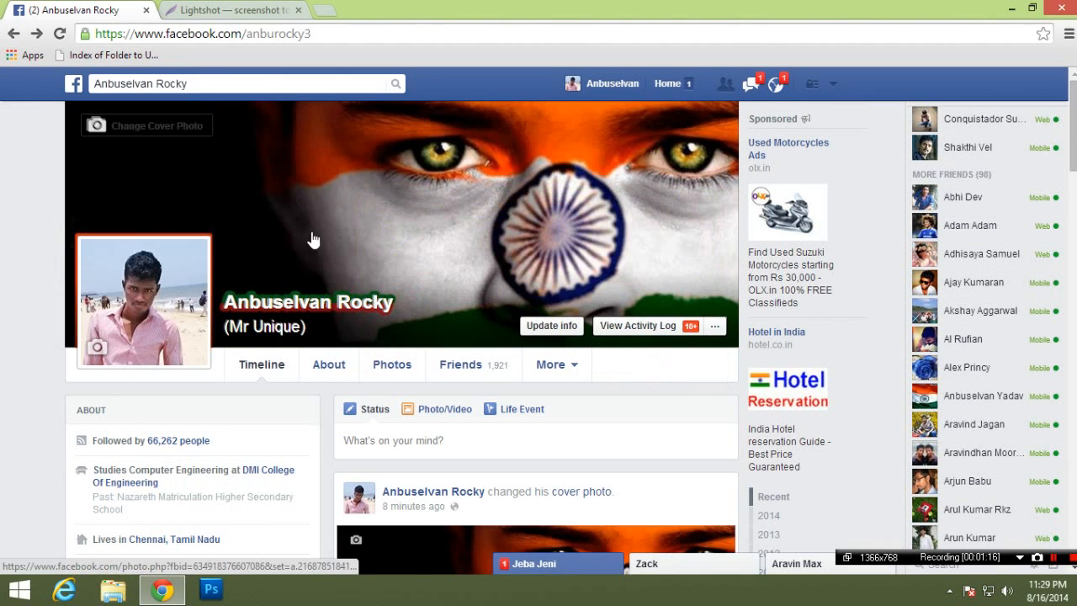
# Change the profile's cover photo to the plain flag-painted face image from the recent uploads and save the change.
pyautogui.click(96, 130)
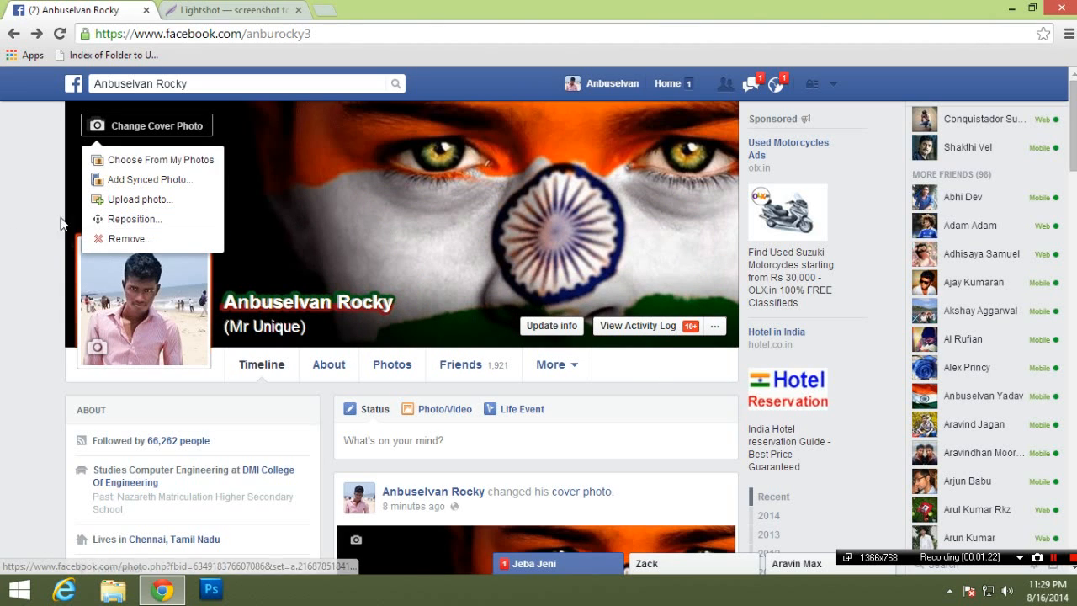
pyautogui.click(175, 159)
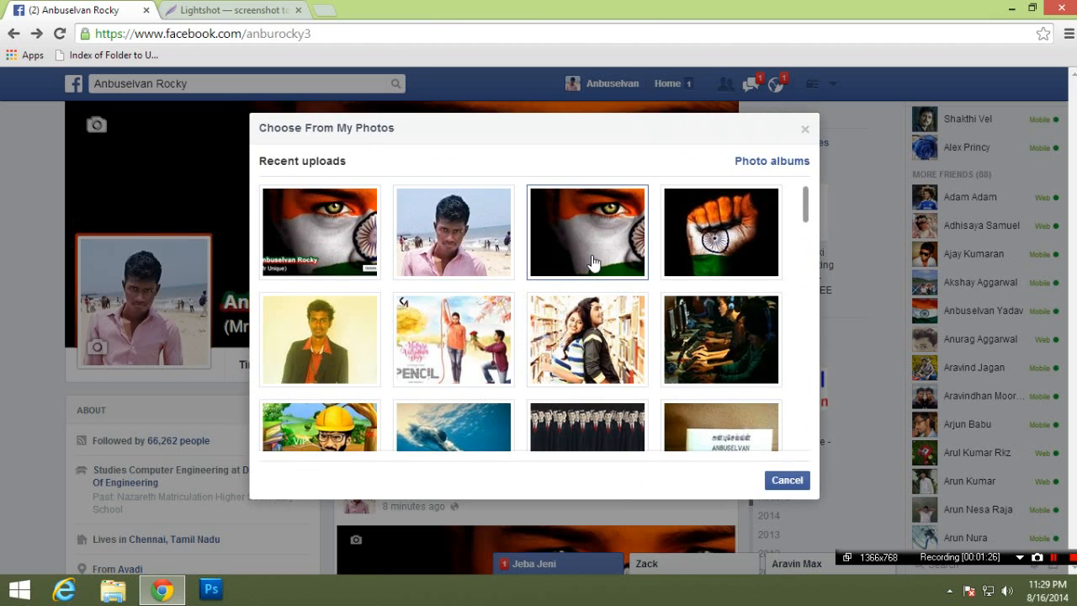
pyautogui.click(593, 261)
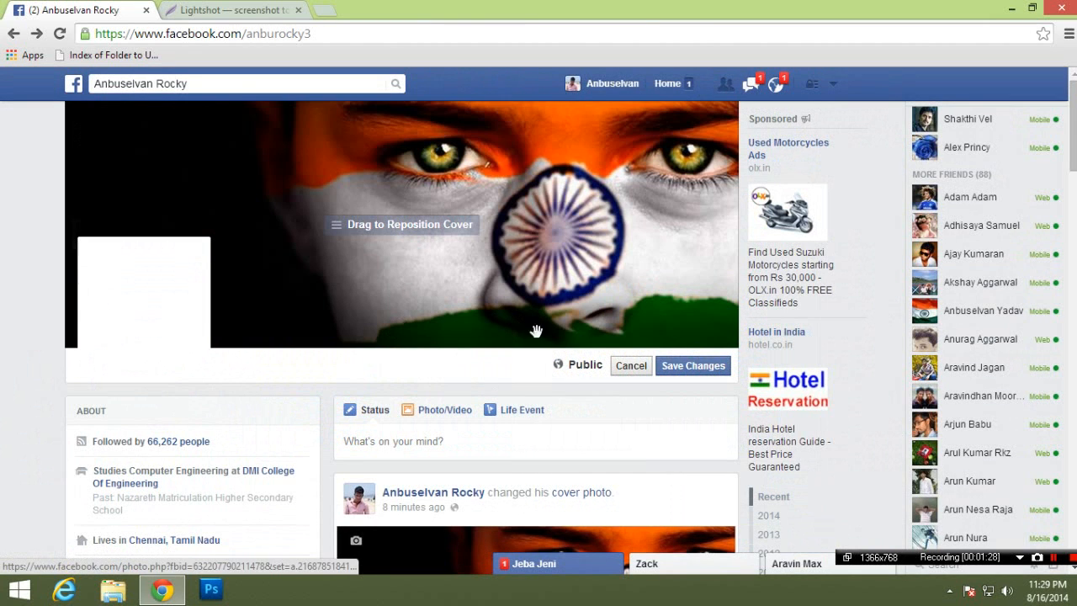
pyautogui.click(688, 366)
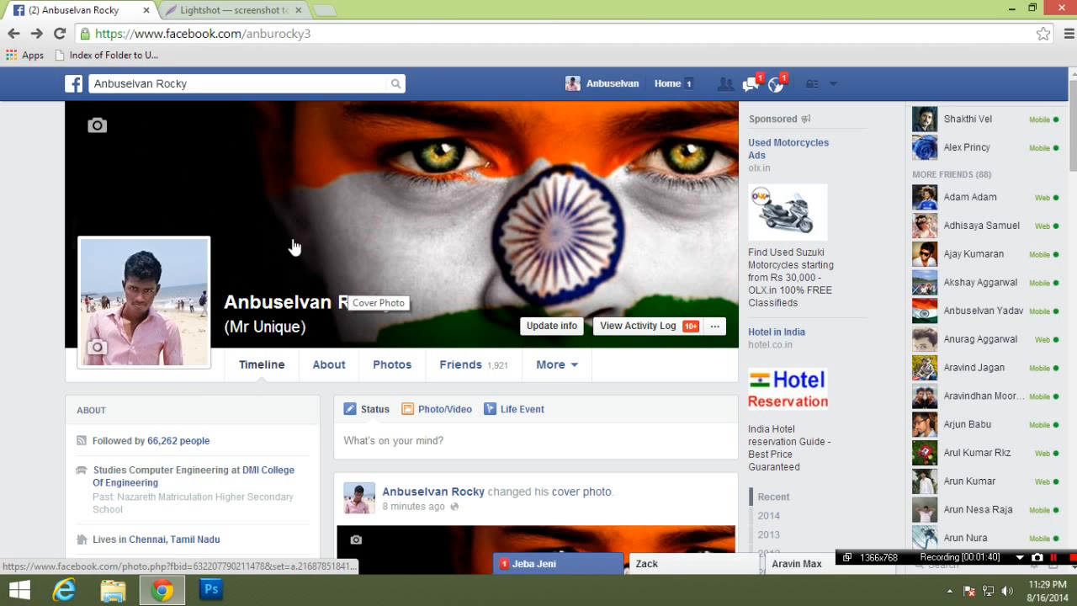
pyautogui.click(225, 15)
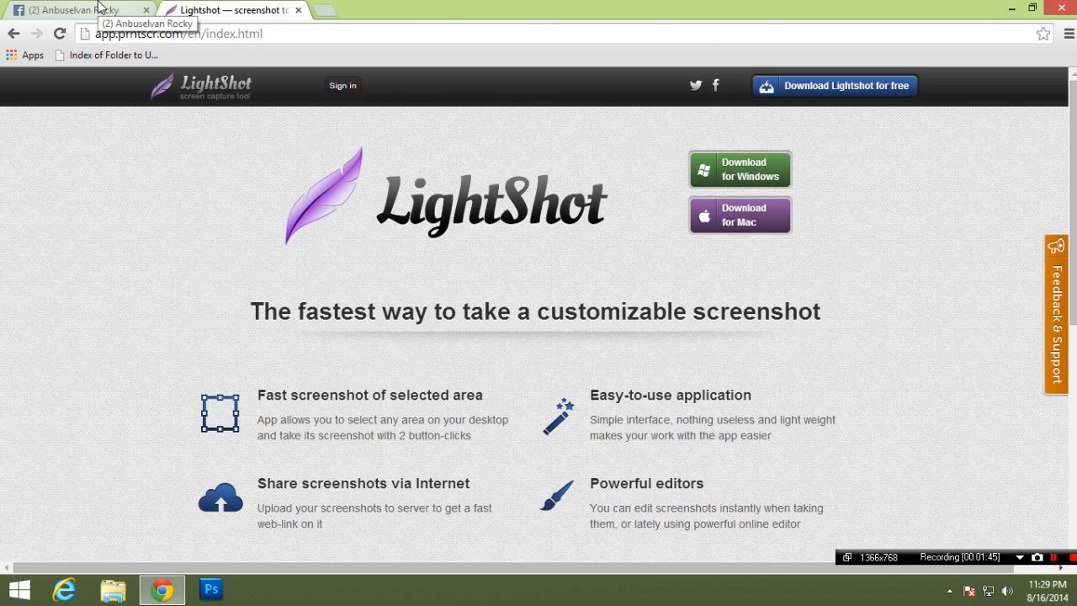
pyautogui.click(99, 8)
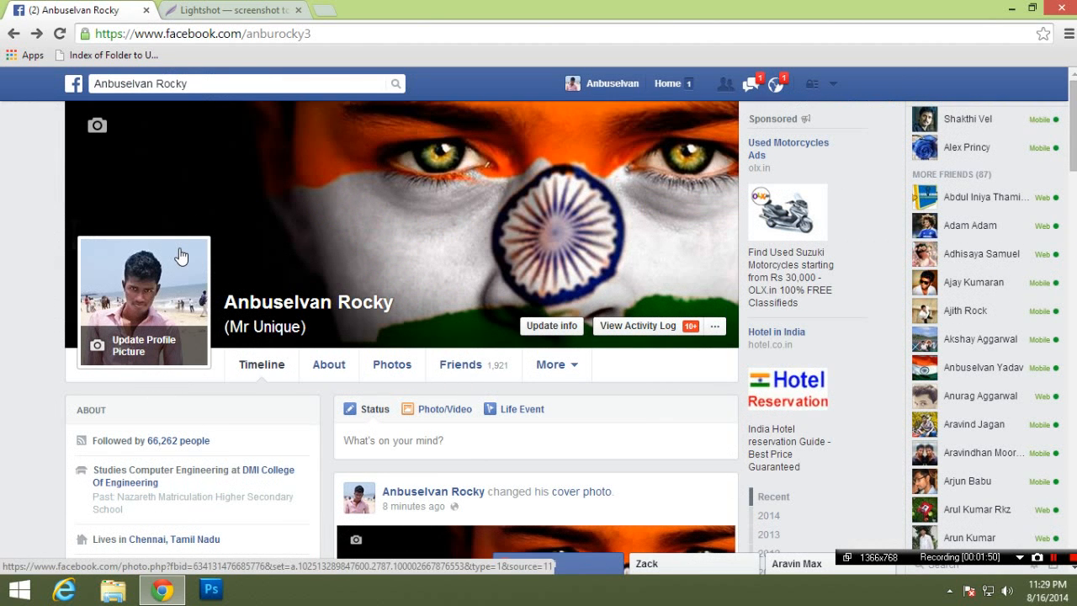
pyautogui.scroll(-4, 179, 252)
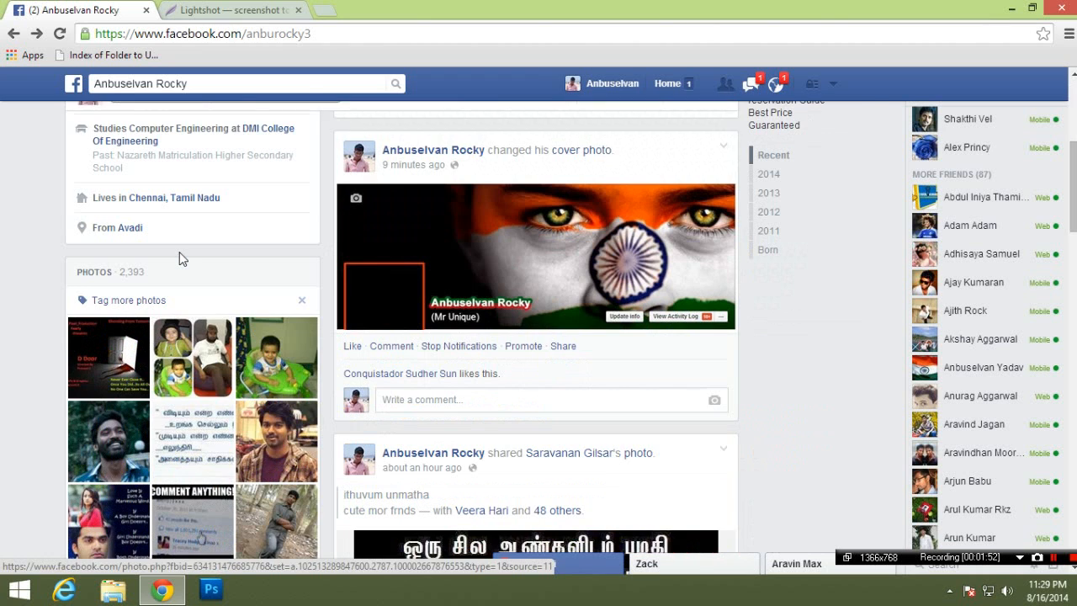
pyautogui.scroll(4, 180, 255)
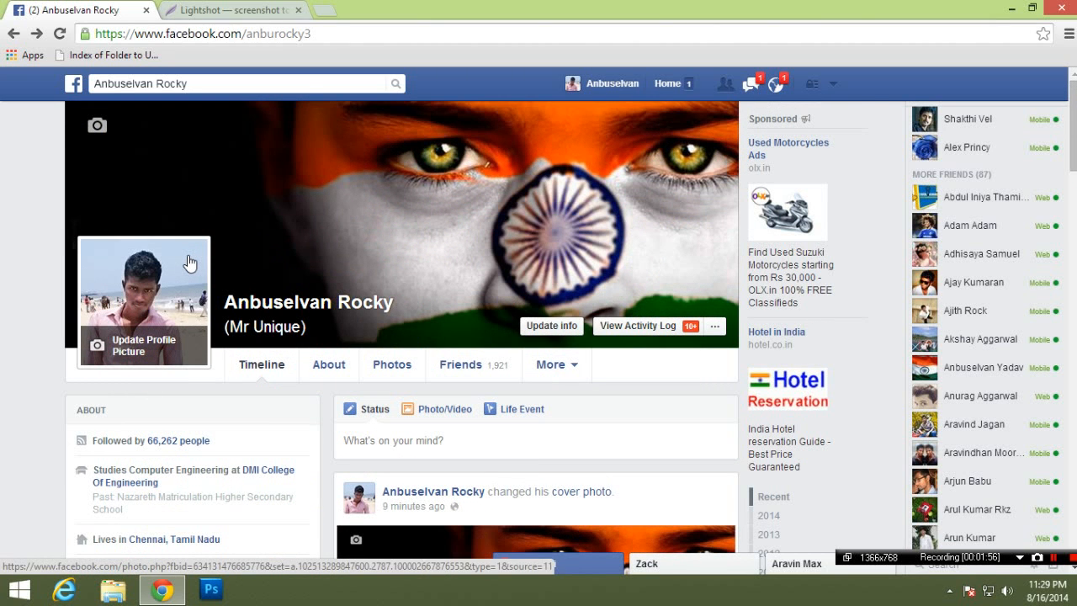
pyautogui.press('Print')
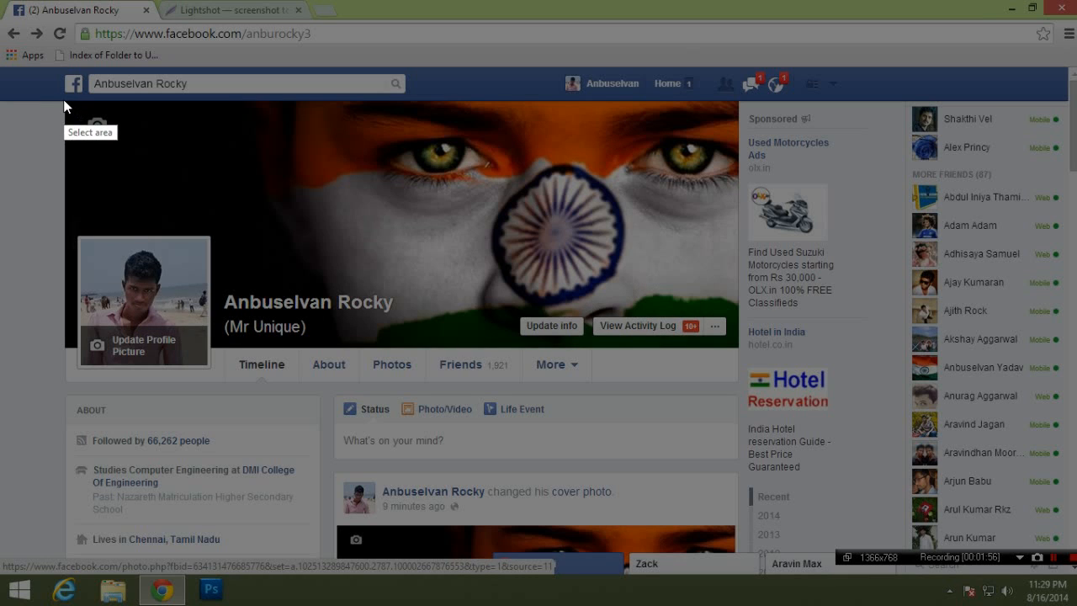
pyautogui.click(223, 187)
pyautogui.moveTo(266, 209); pyautogui.dragTo(289, 219)
pyautogui.click(318, 229)
pyautogui.click(328, 240)
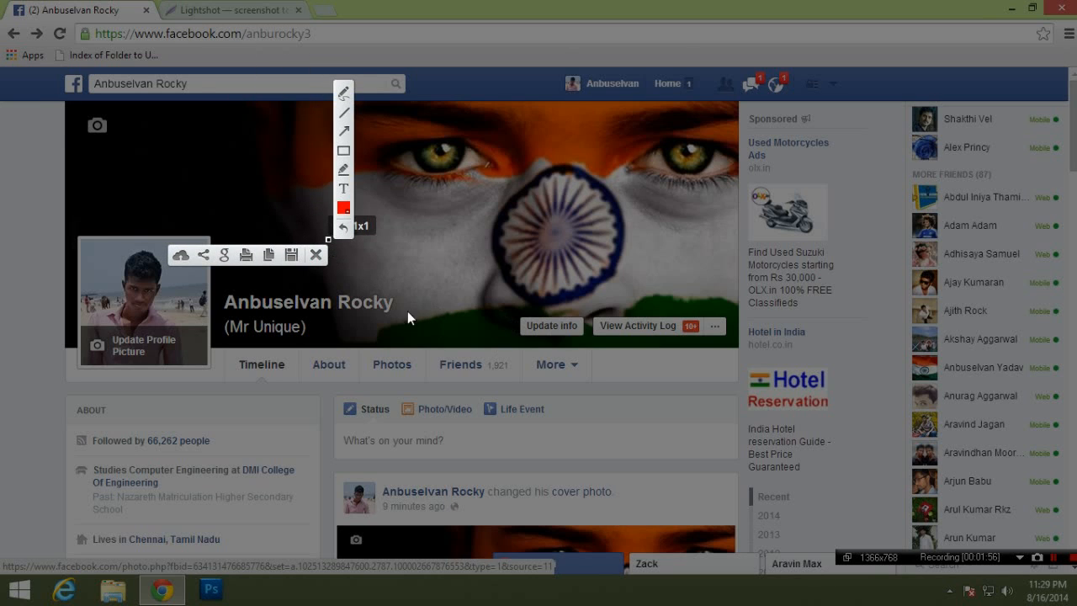
pyautogui.moveTo(340, 248); pyautogui.dragTo(363, 265)
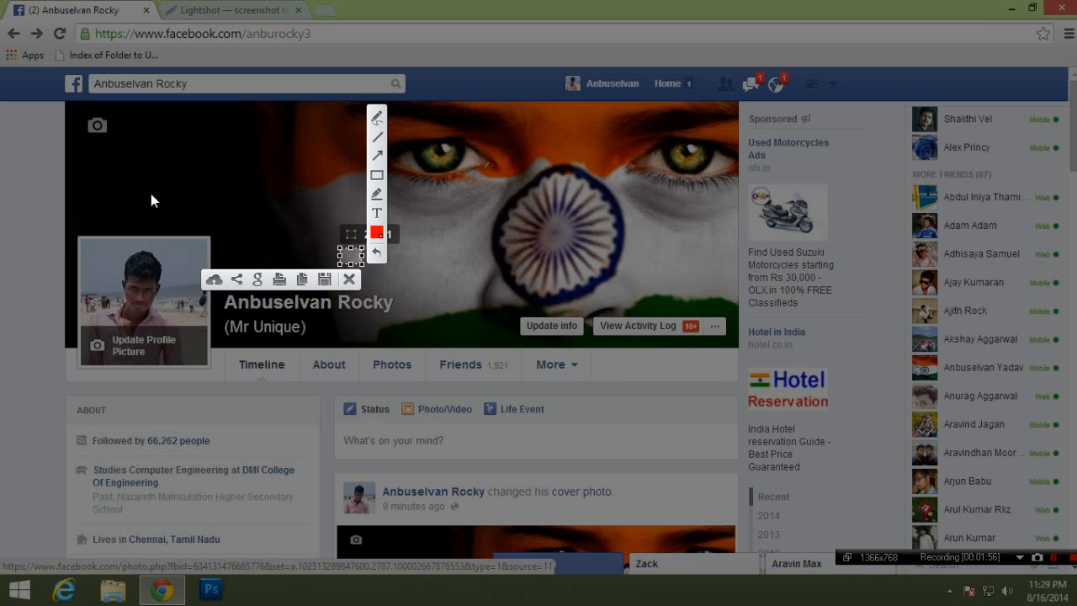
pyautogui.moveTo(336, 248); pyautogui.dragTo(63, 100)
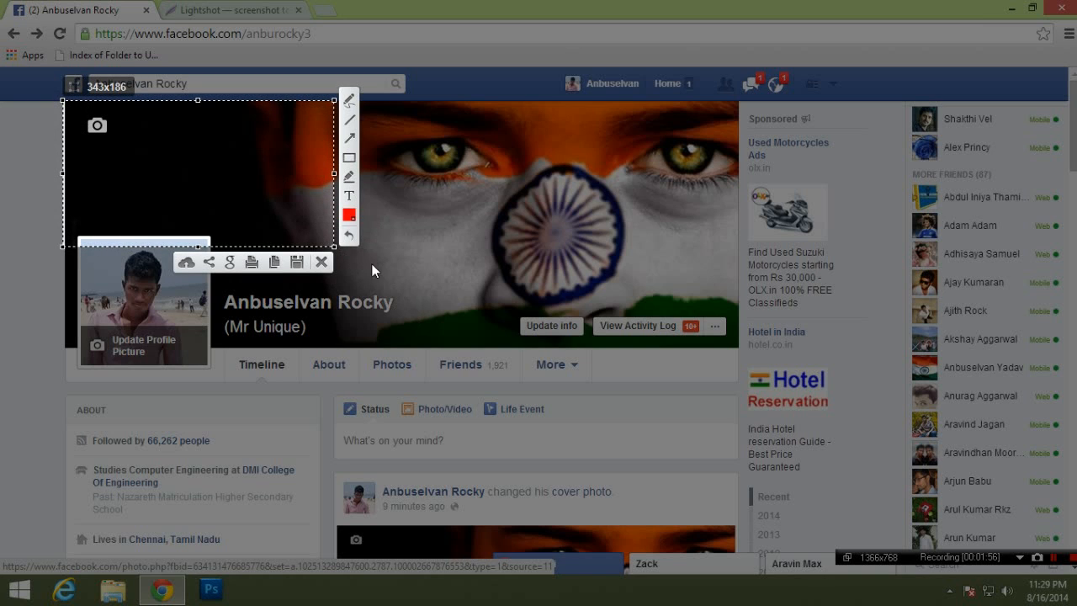
pyautogui.moveTo(335, 246); pyautogui.dragTo(643, 341)
pyautogui.moveTo(644, 342); pyautogui.dragTo(750, 344)
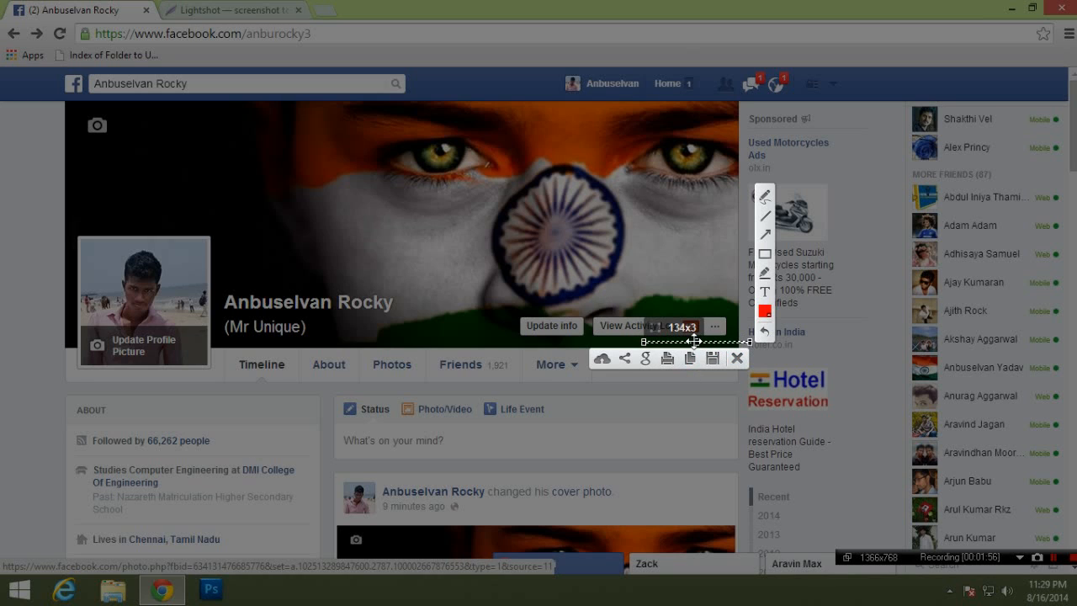
pyautogui.moveTo(695, 341); pyautogui.dragTo(665, 235)
pyautogui.click(707, 252)
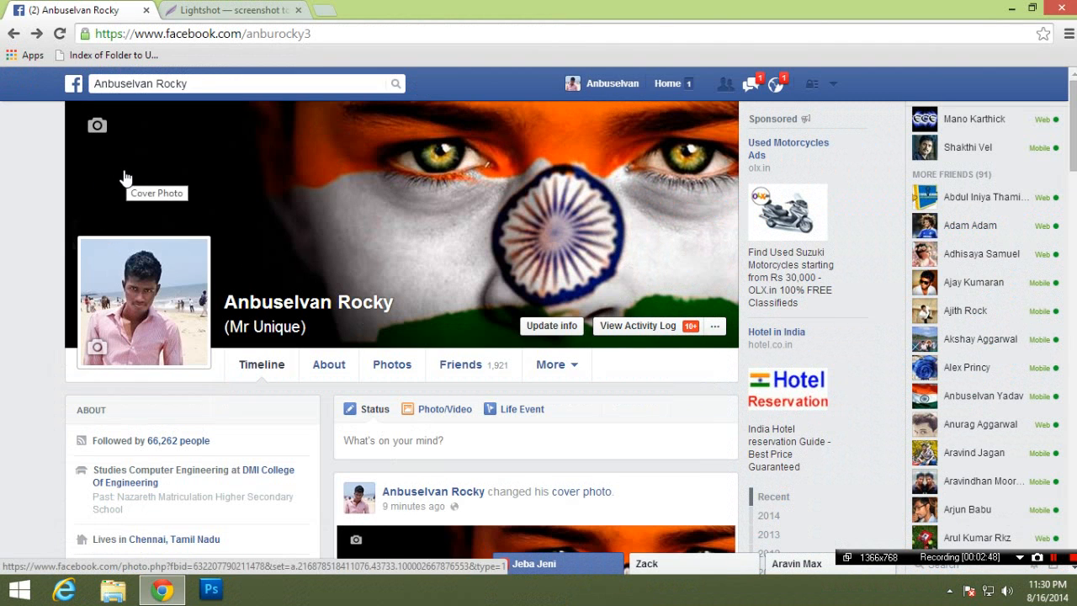
# Capture the 852x315 cover photo area with Lightshot and save it to the desktop as Screenshot_1.png.
pyautogui.press('Print')
pyautogui.moveTo(64, 97); pyautogui.dragTo(741, 351)
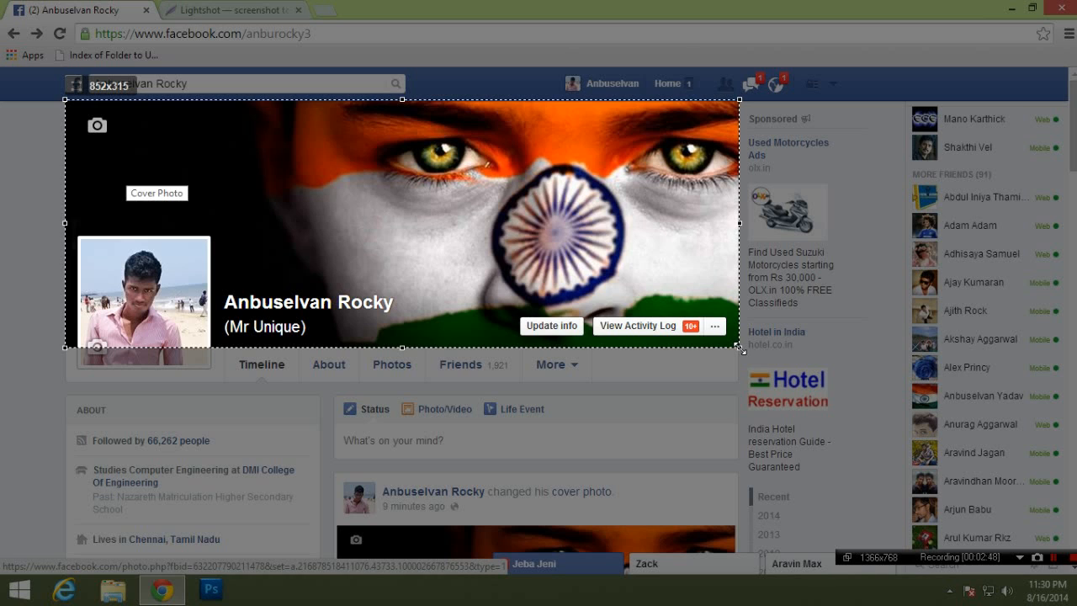
pyautogui.moveTo(741, 350); pyautogui.dragTo(742, 350)
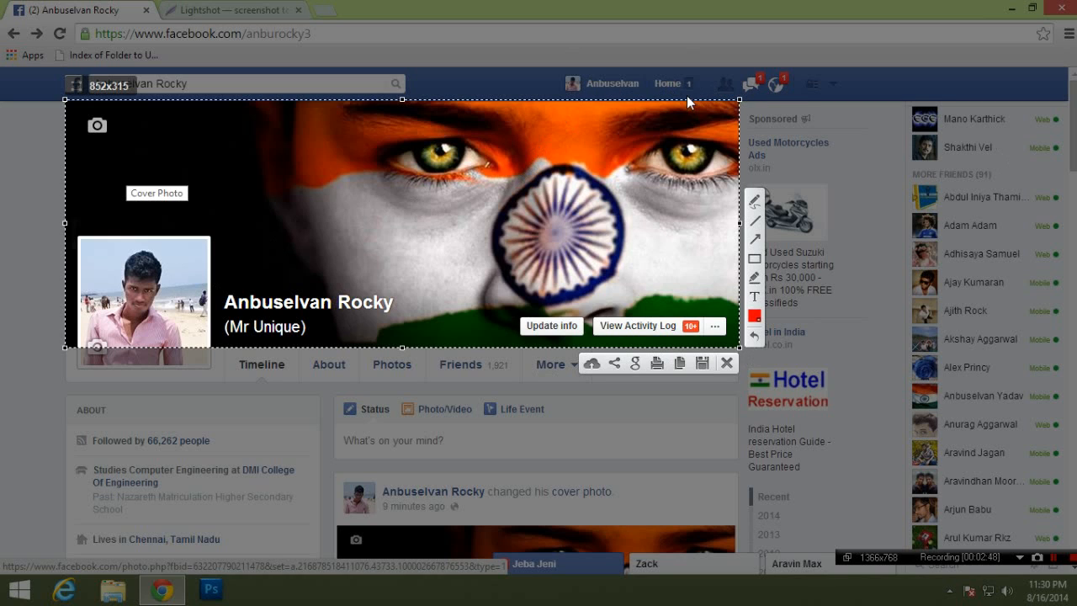
pyautogui.click(705, 364)
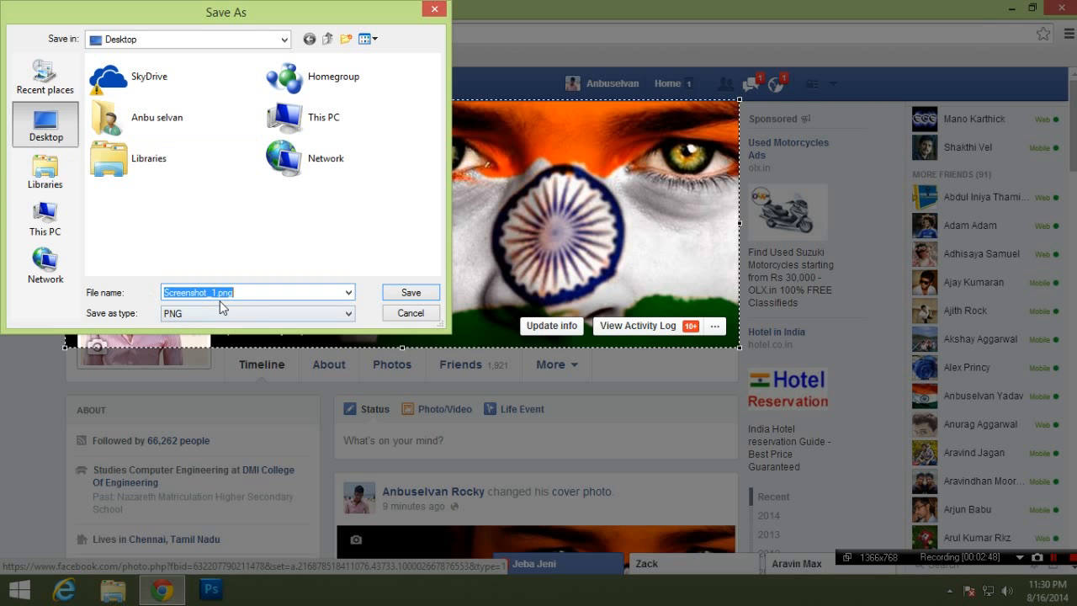
pyautogui.click(435, 292)
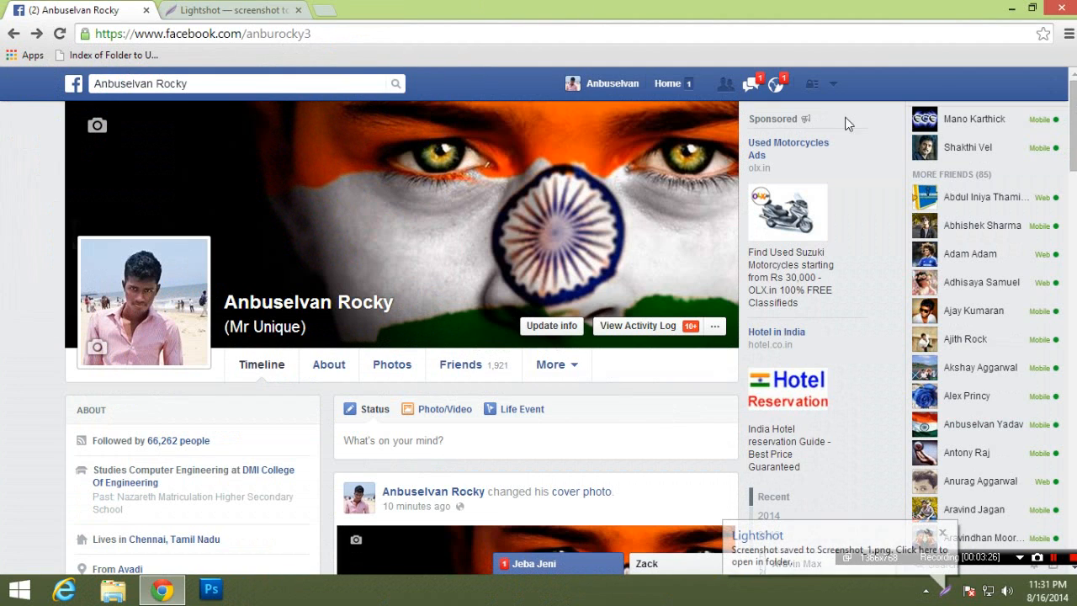
# Switch to Photoshop and open Screenshot_1.png from the desktop in it.
pyautogui.click(1011, 9)
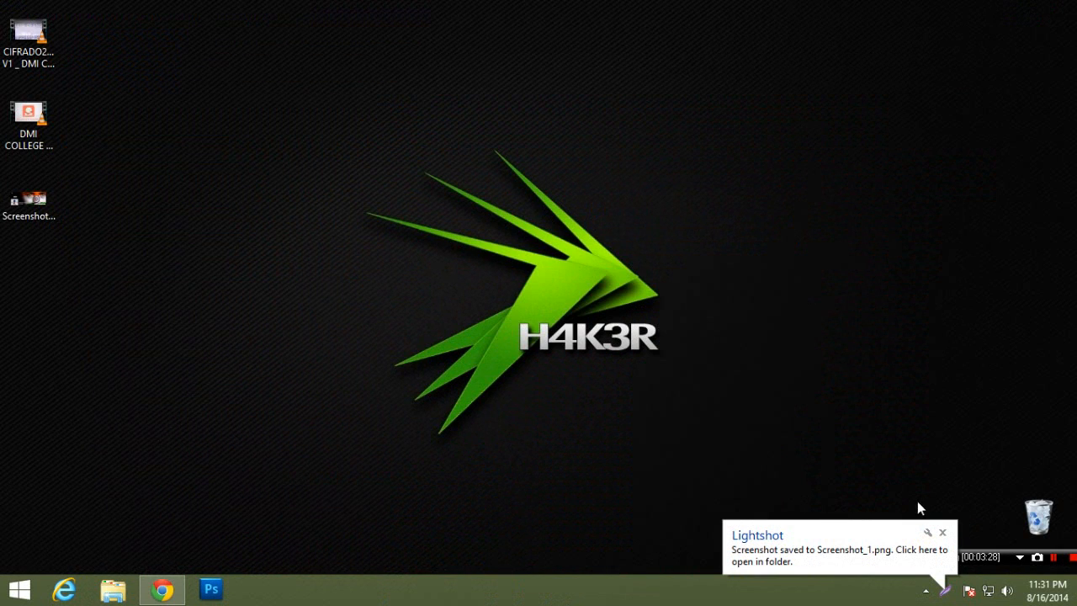
pyautogui.click(211, 586)
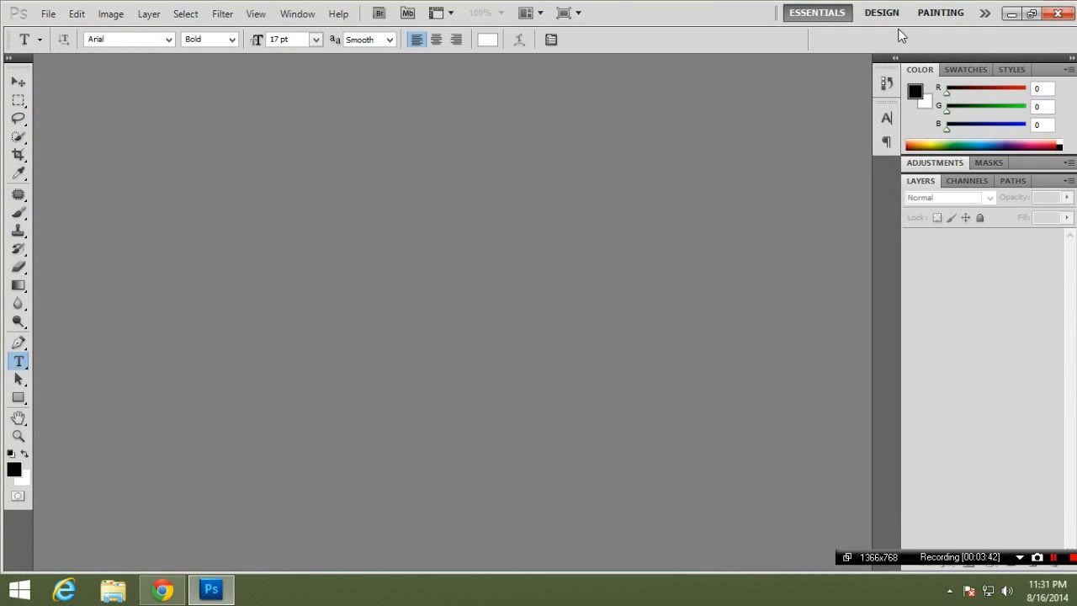
pyautogui.click(1012, 13)
pyautogui.moveTo(28, 202); pyautogui.dragTo(280, 271)
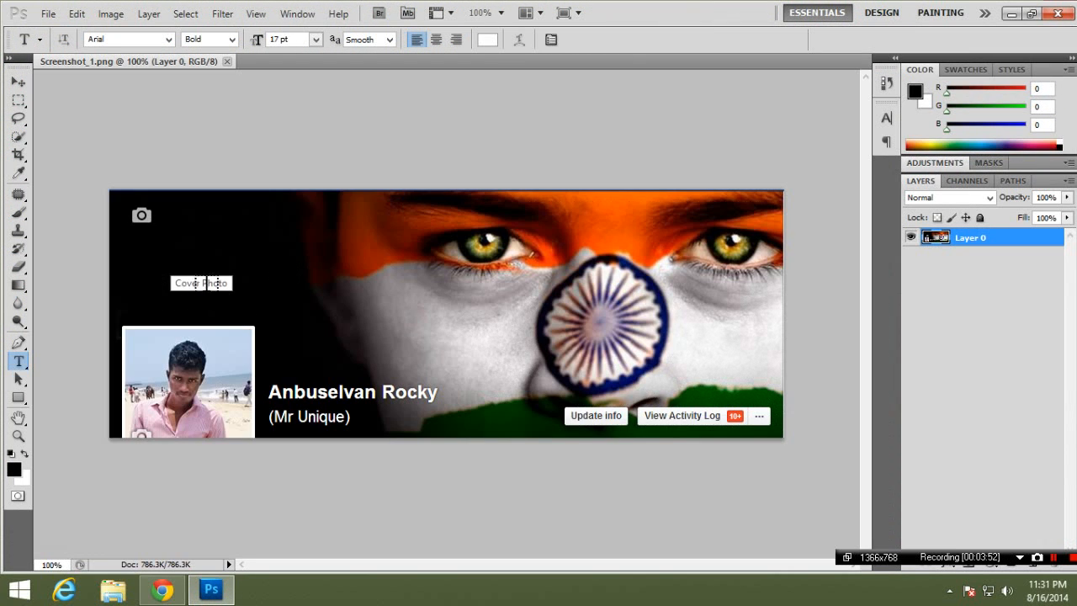
pyautogui.click(163, 589)
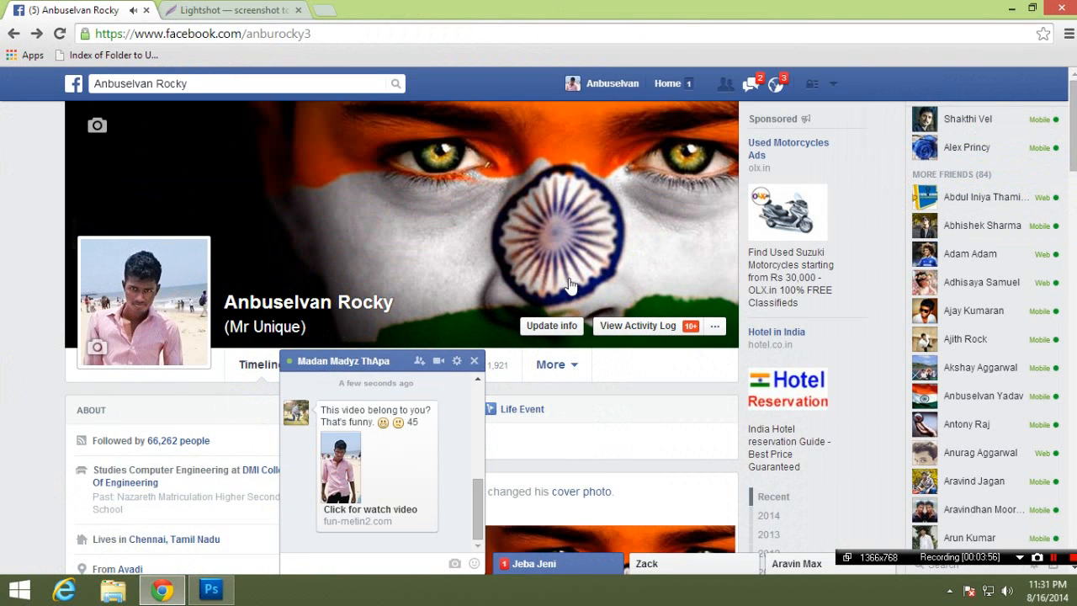
pyautogui.click(1013, 8)
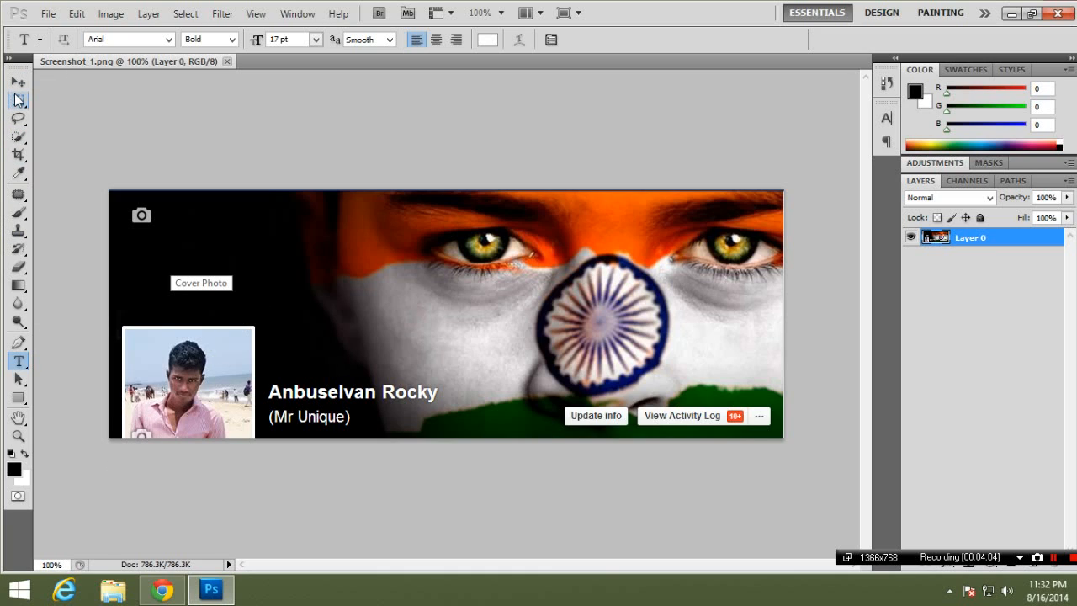
# Duplicate Layer 0 and add a text layer containing the profile's full name in Arial Bold, 17 pt.
pyautogui.hotkey('ctrl', 'j')
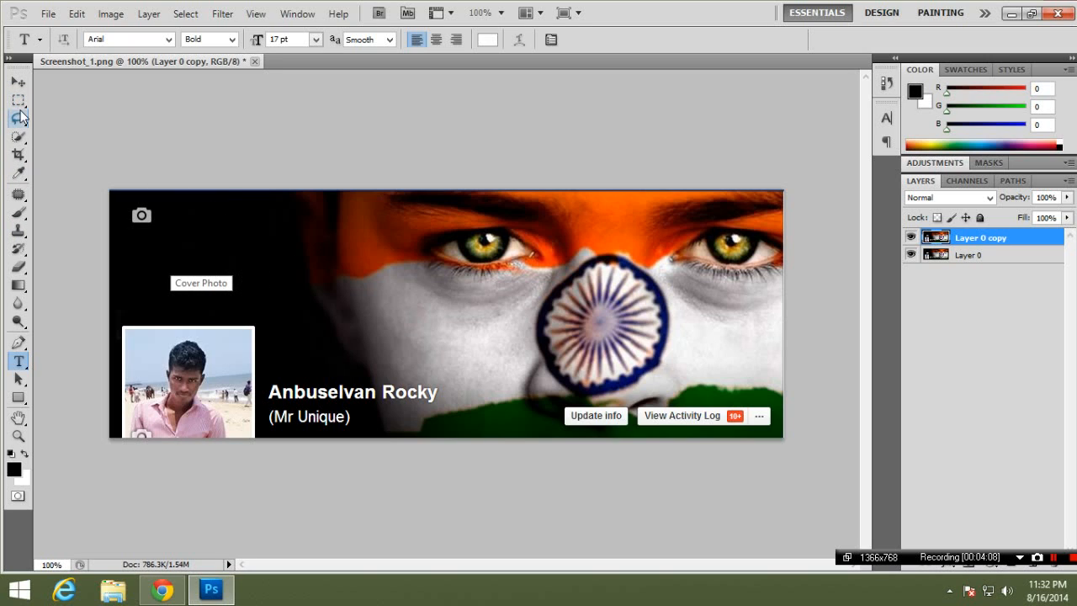
pyautogui.click(251, 266)
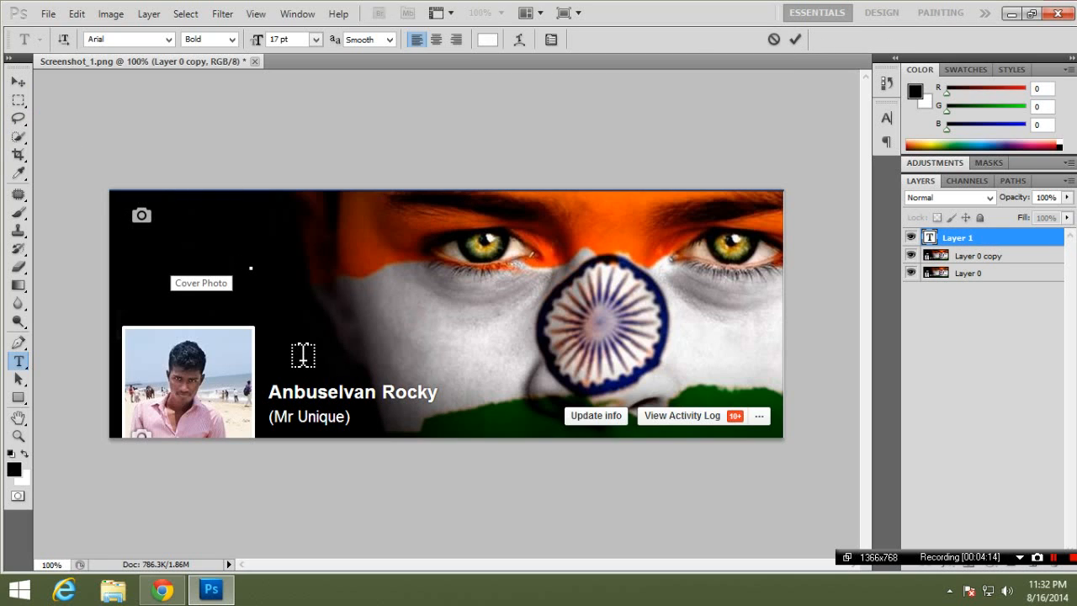
pyautogui.write('Anbuse')
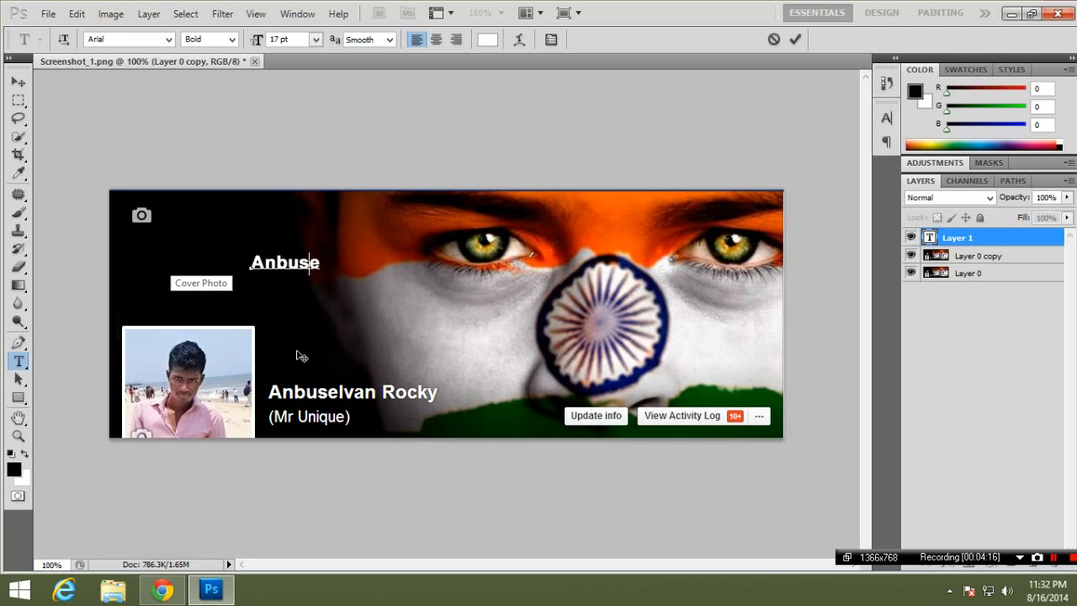
pyautogui.write('lvan Rocky')
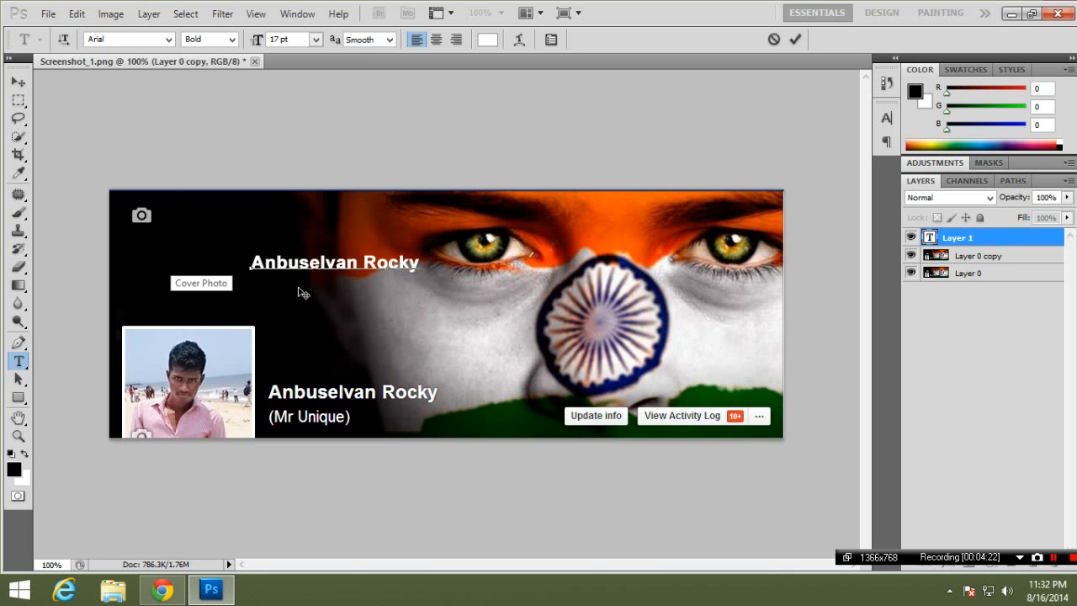
pyautogui.click(126, 40)
pyautogui.press('super')
pyautogui.press('super')
pyautogui.click(794, 39)
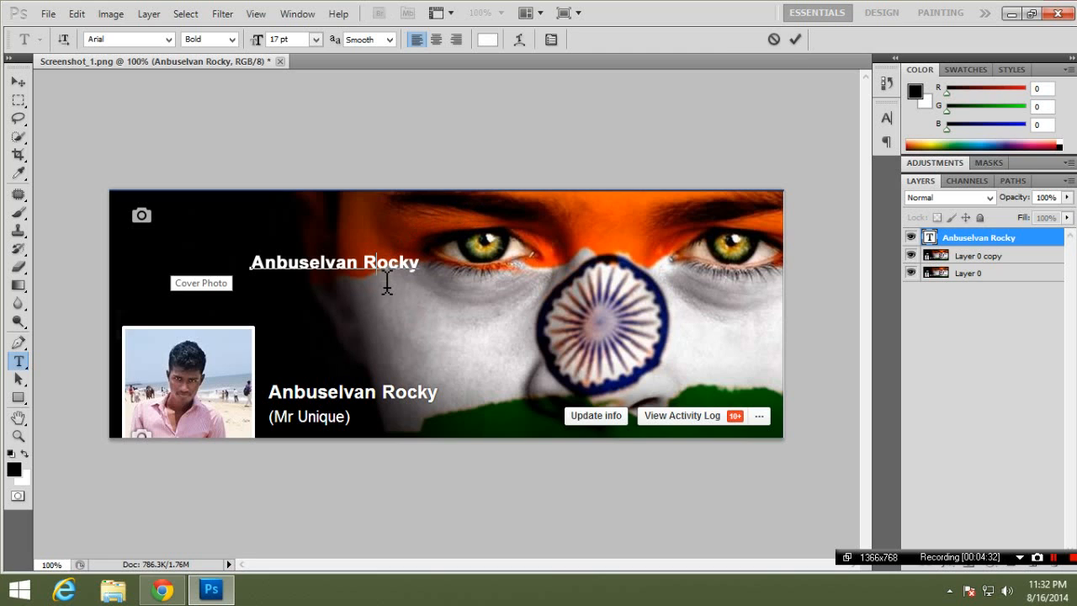
# Recolor the whole full-name text to pure red, RGB 255, 0, 0.
pyautogui.hotkey('ctrl', 'a')
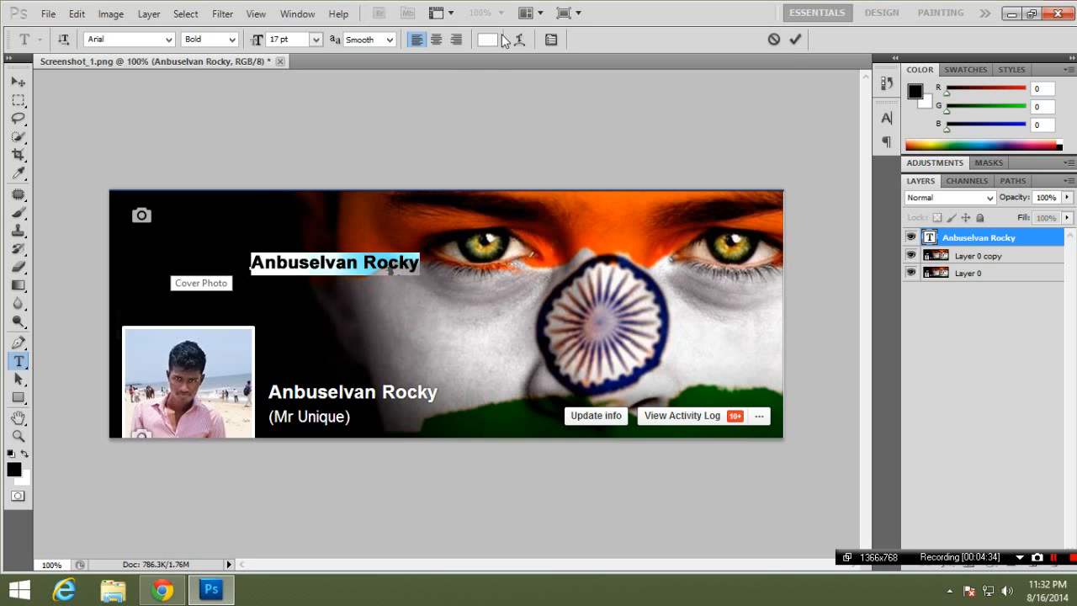
pyautogui.click(488, 40)
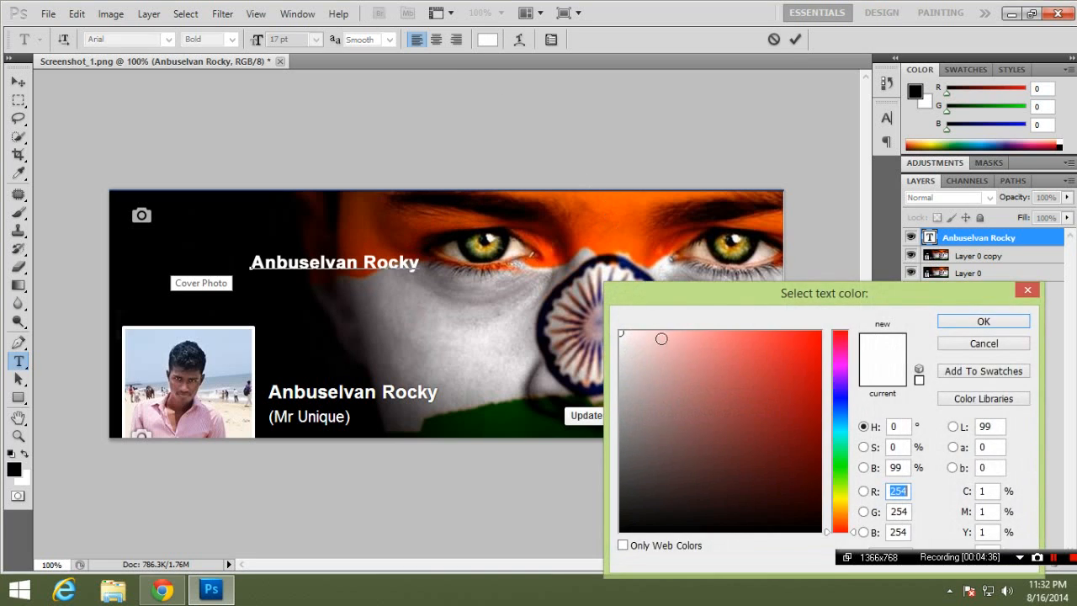
pyautogui.click(821, 332)
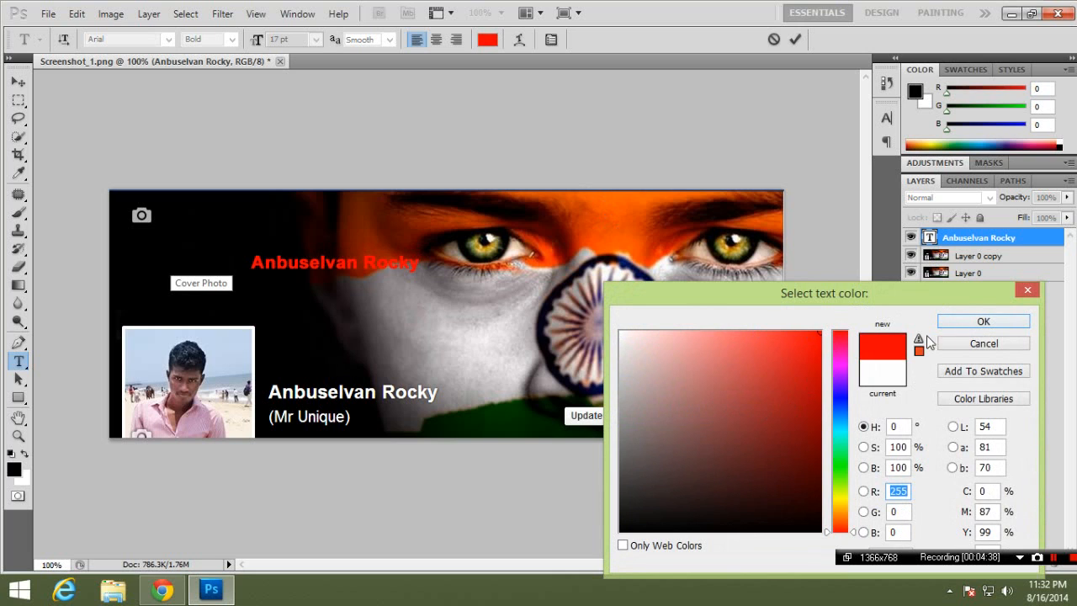
pyautogui.click(1006, 324)
pyautogui.click(379, 278)
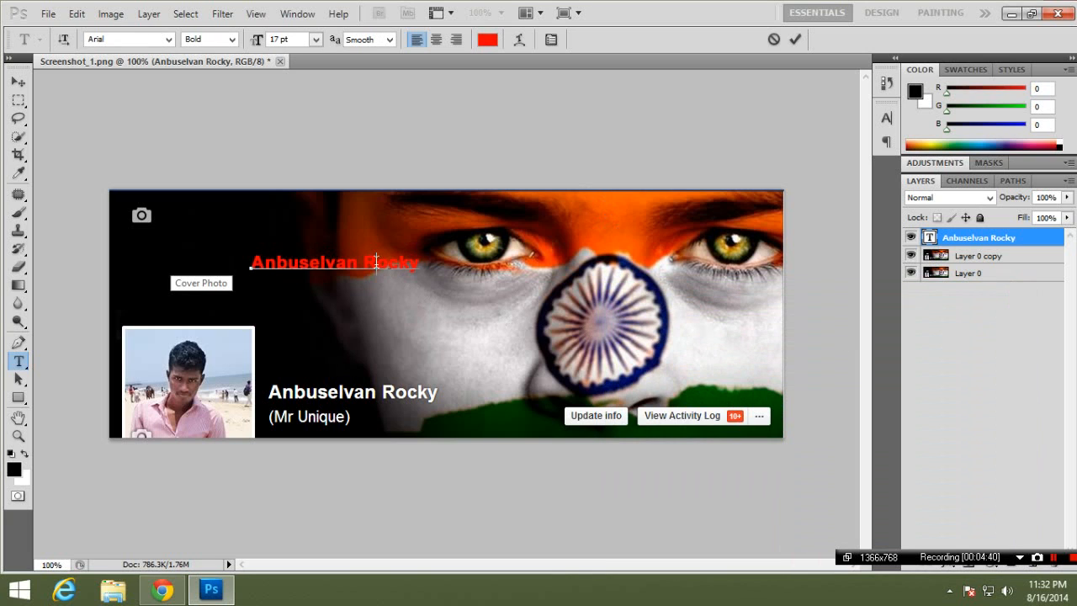
# Position the red full-name text exactly over the original white profile name in the screenshot and commit it.
pyautogui.moveTo(388, 370); pyautogui.dragTo(399, 446)
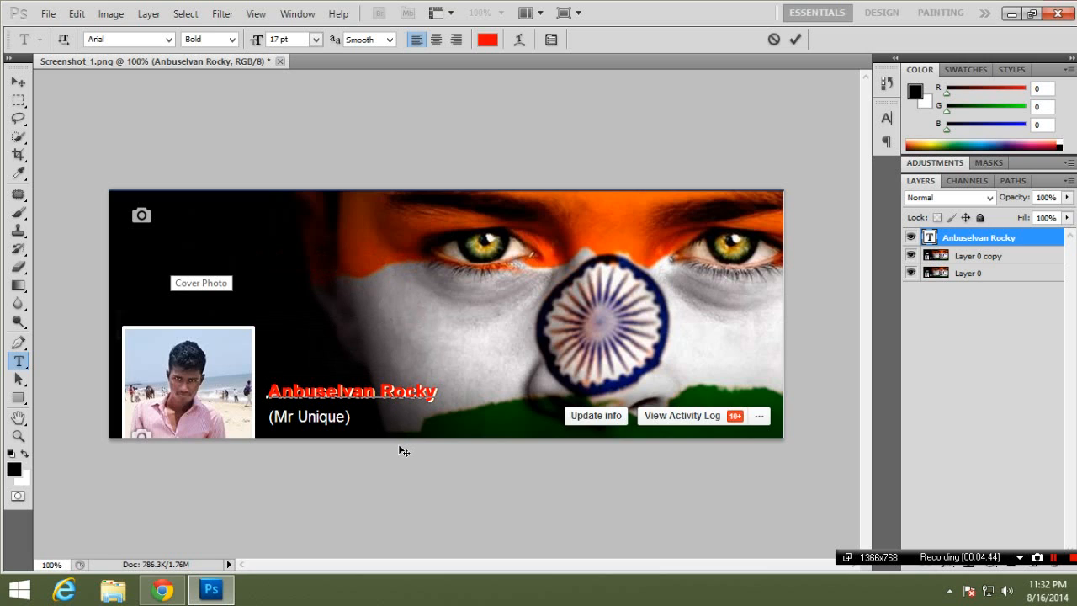
pyautogui.click(798, 41)
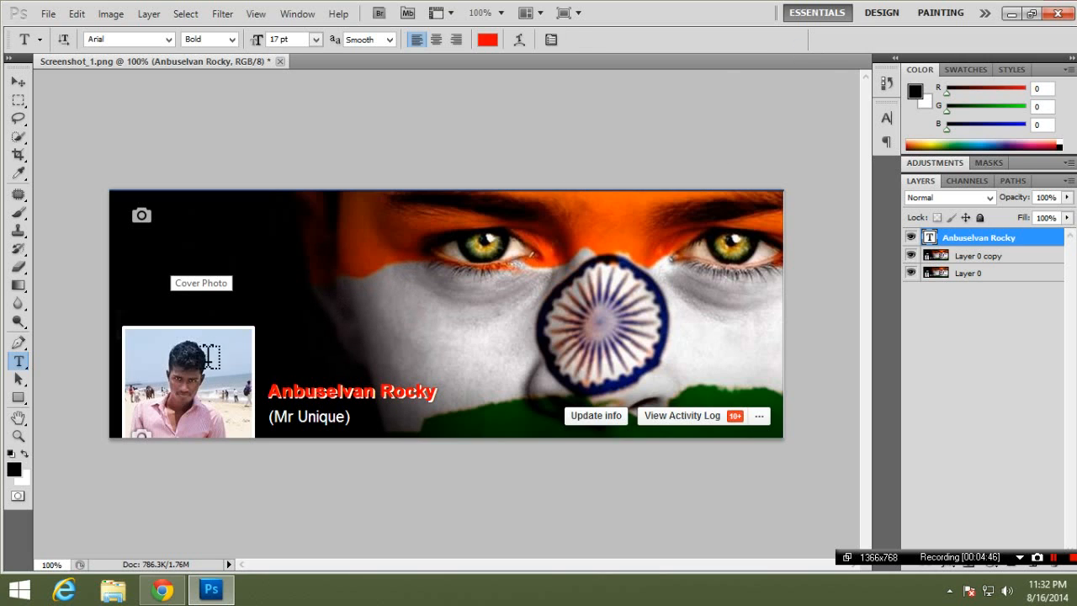
pyautogui.press('z')
pyautogui.click(322, 410)
pyautogui.press('h')
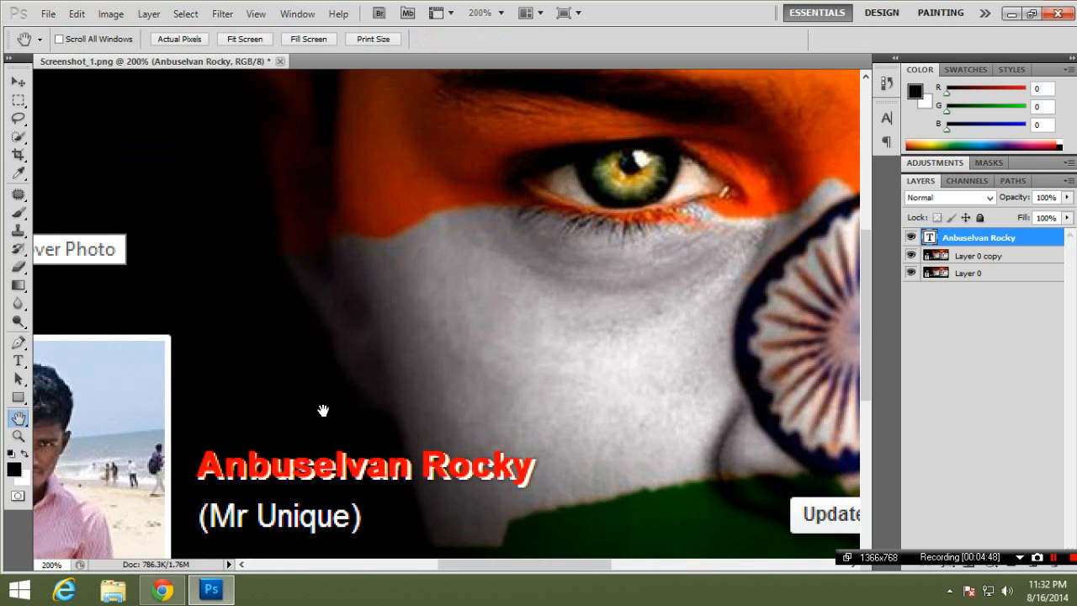
pyautogui.moveTo(320, 409); pyautogui.dragTo(374, 255)
pyautogui.press('t')
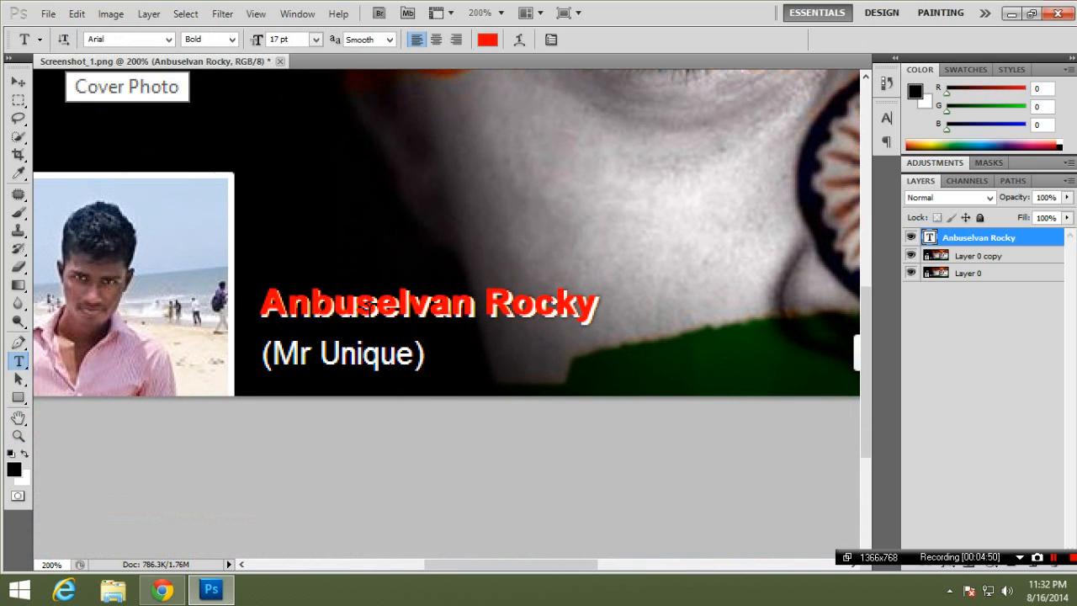
pyautogui.click(368, 308)
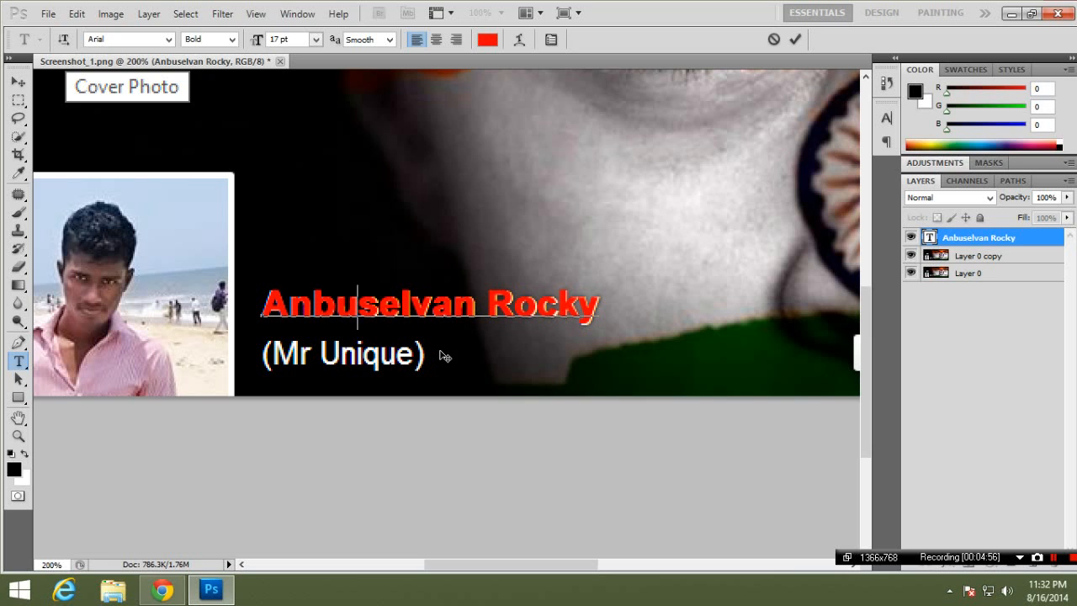
pyautogui.click(797, 40)
# Add a second red text layer with the profile's nickname in parentheses, on the line below the full name.
pyautogui.press('z')
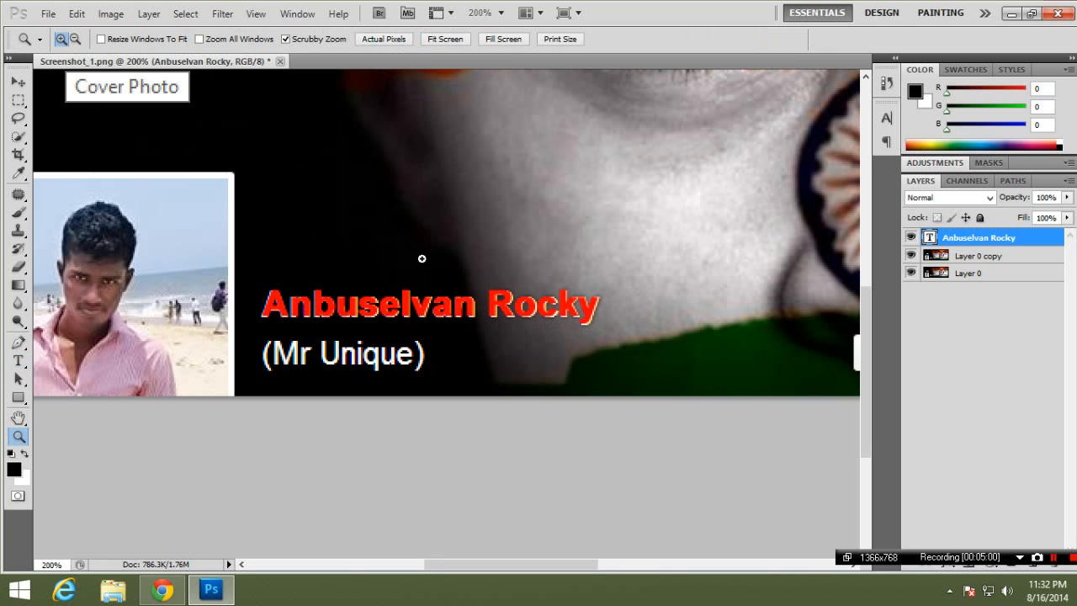
pyautogui.click(401, 263)
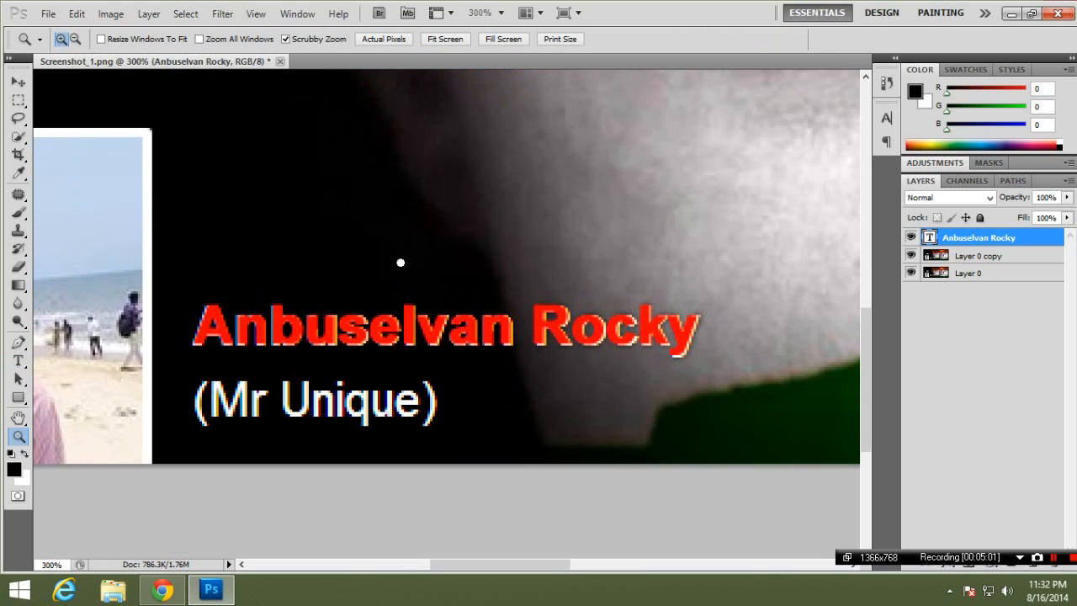
pyautogui.click(447, 41)
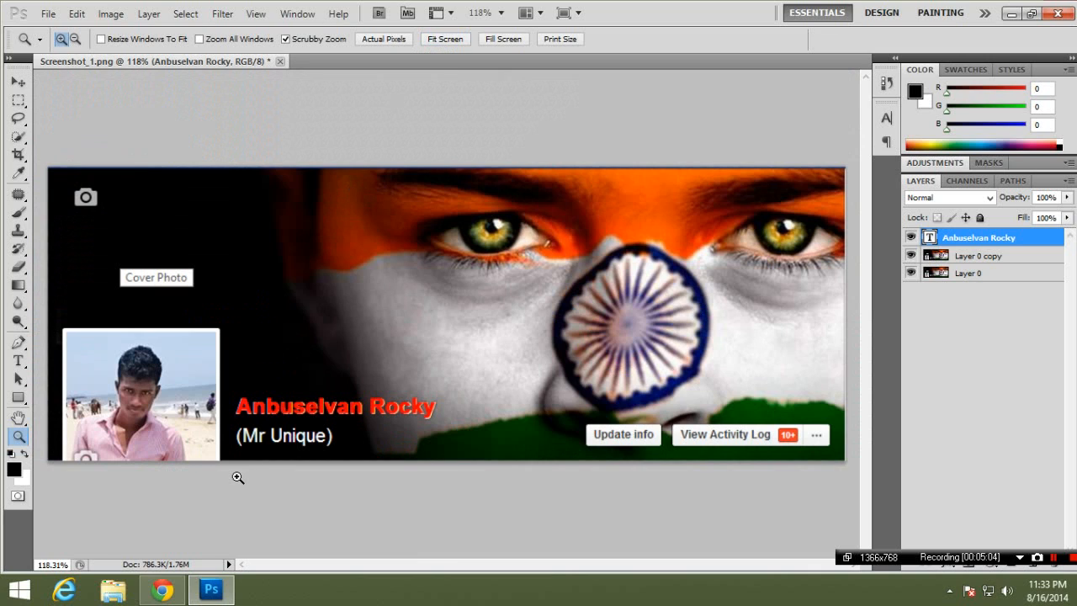
pyautogui.press('t')
pyautogui.click(300, 450)
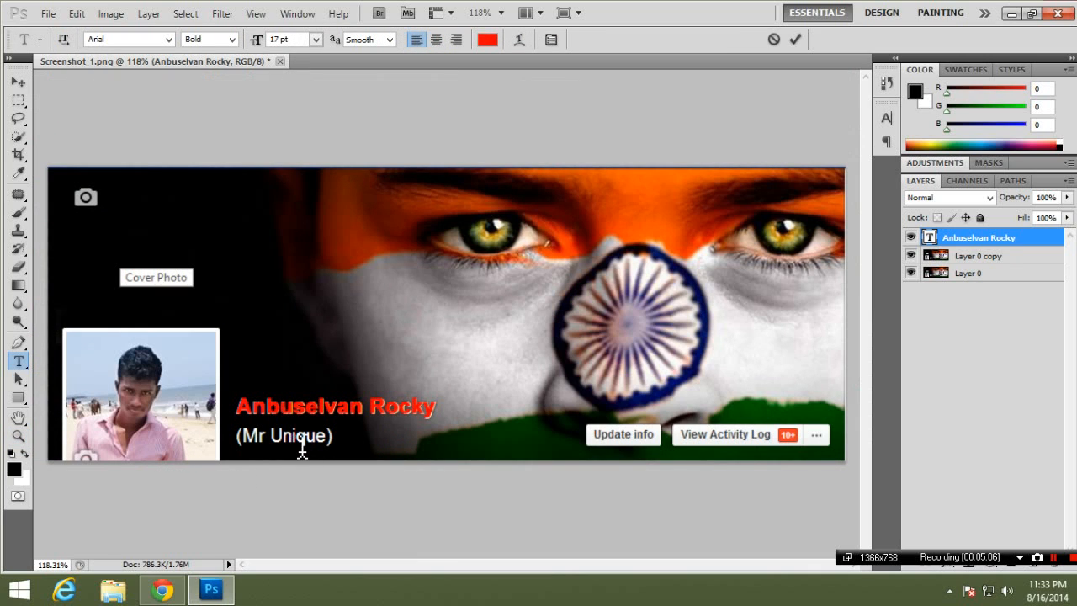
pyautogui.write('(Mrs')
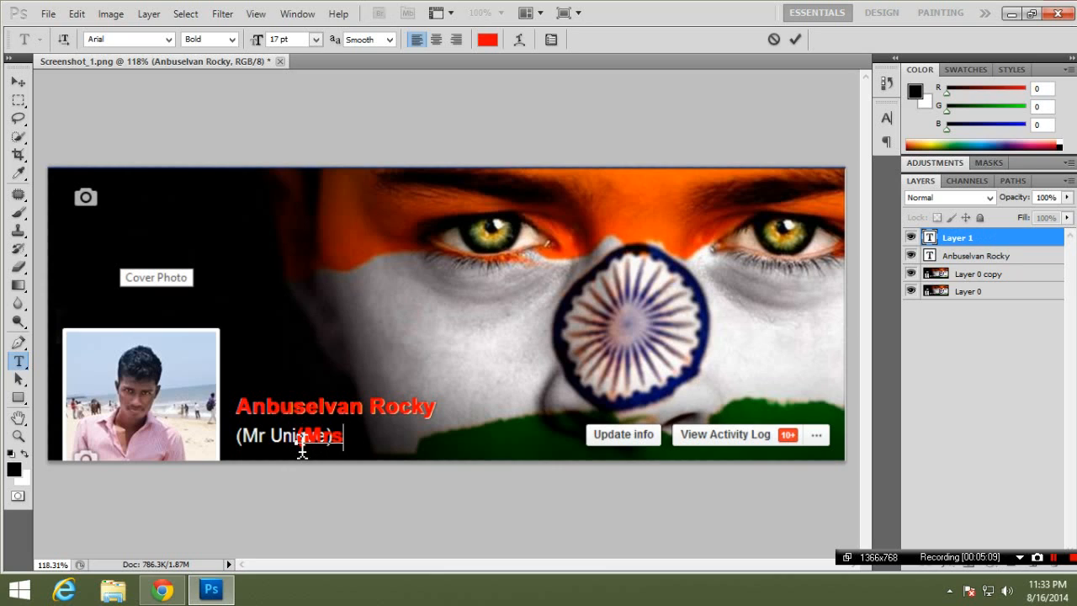
pyautogui.press('BackSpace')
pyautogui.write(') Unique')
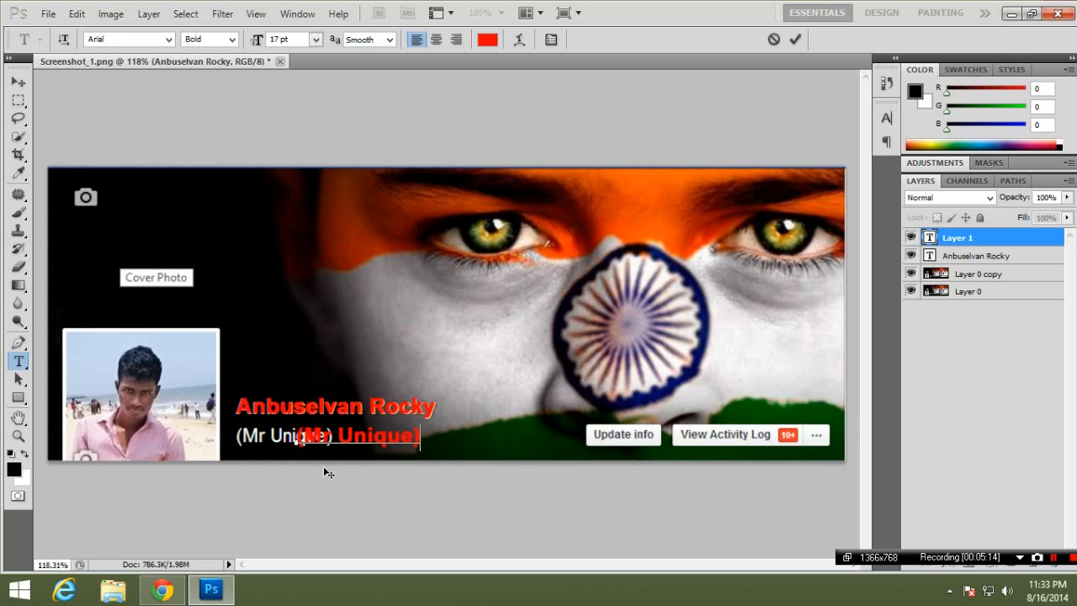
# Move the red nickname text onto the original white nickname and set its size to 14 pt.
pyautogui.moveTo(386, 482); pyautogui.dragTo(332, 485)
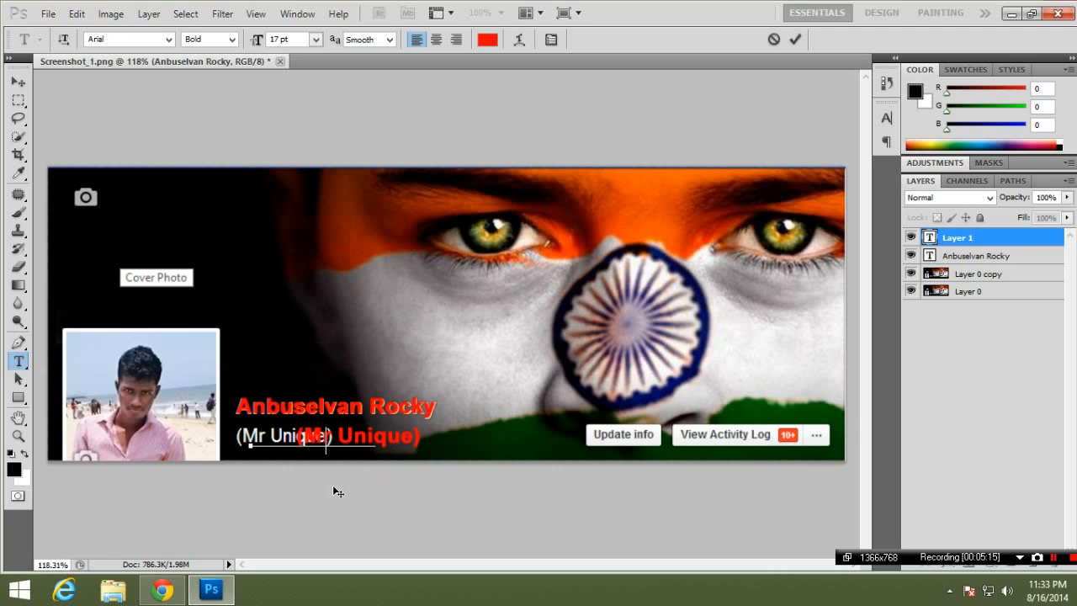
pyautogui.hotkey('ctrl', 'a')
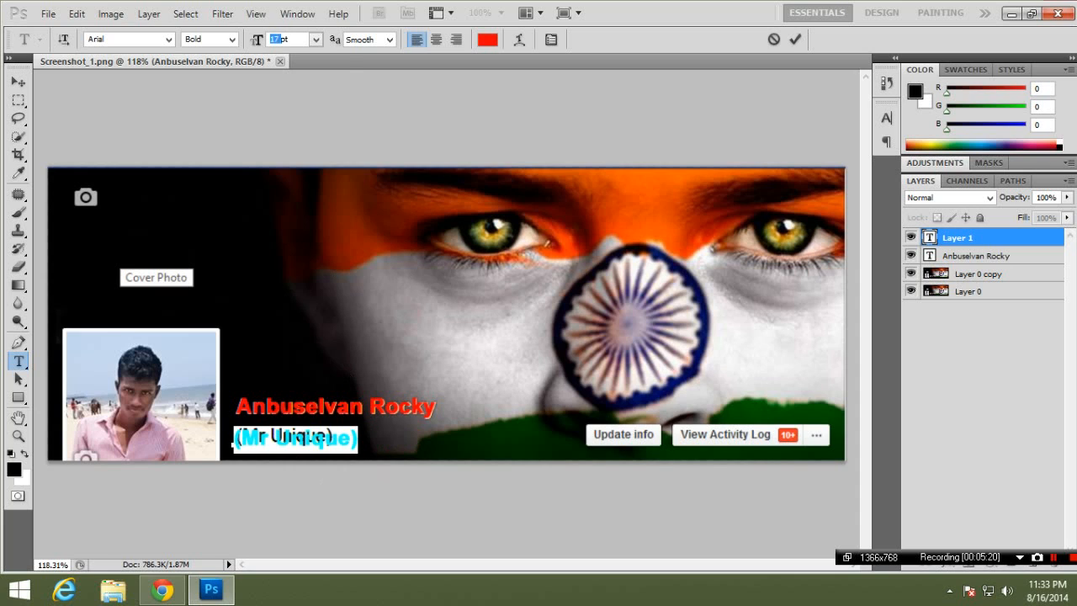
pyautogui.write('14')
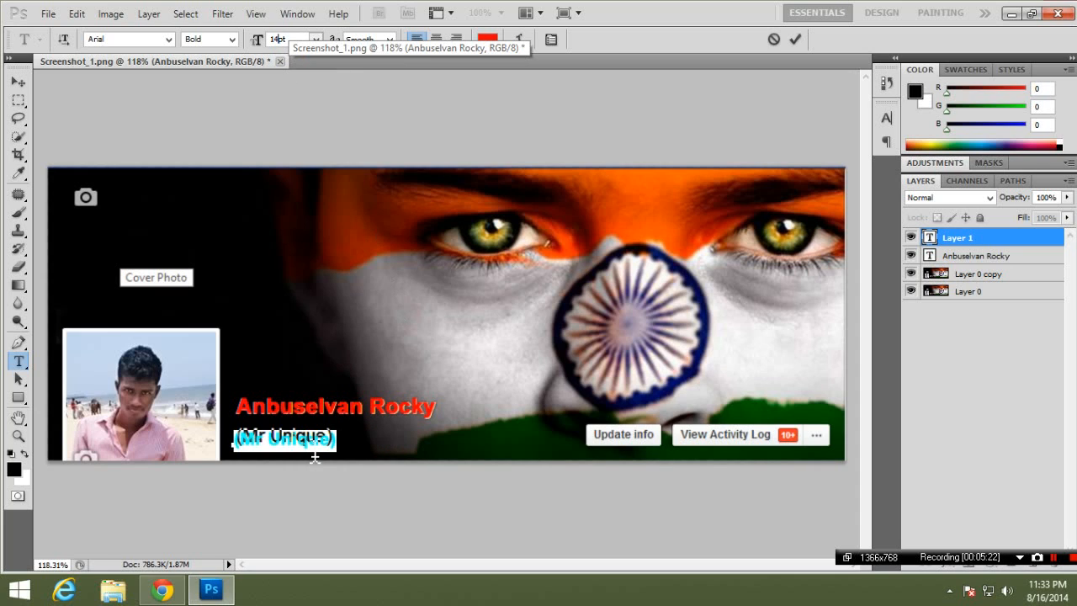
pyautogui.click(794, 39)
# Shift the nickname text slightly so its opening parenthesis and baseline line up with the original nickname.
pyautogui.keyDown('ctrl'); pyautogui.click(273, 448); pyautogui.keyUp('ctrl')
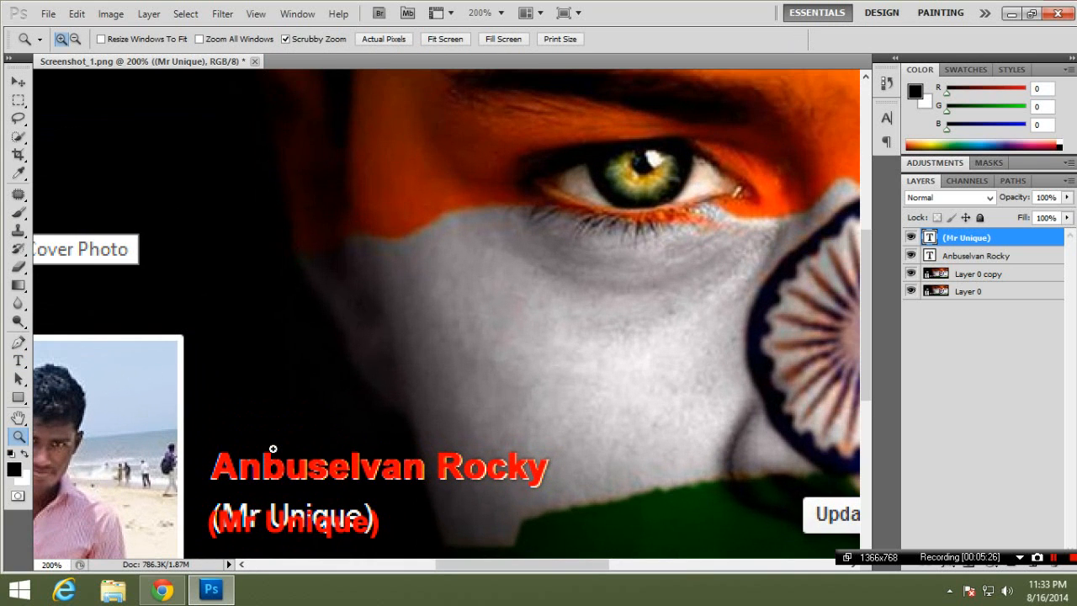
pyautogui.click(289, 522)
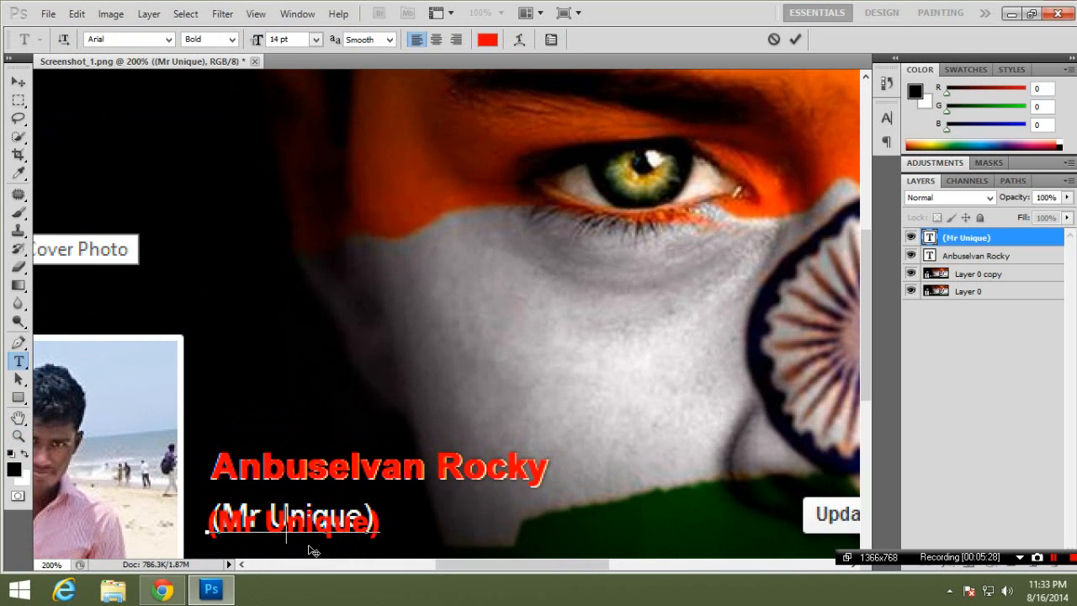
pyautogui.click(409, 519)
pyautogui.moveTo(454, 541)
pyautogui.mouseDown()
pyautogui.moveTo(460, 520)
pyautogui.moveTo(462, 541)
pyautogui.mouseUp()
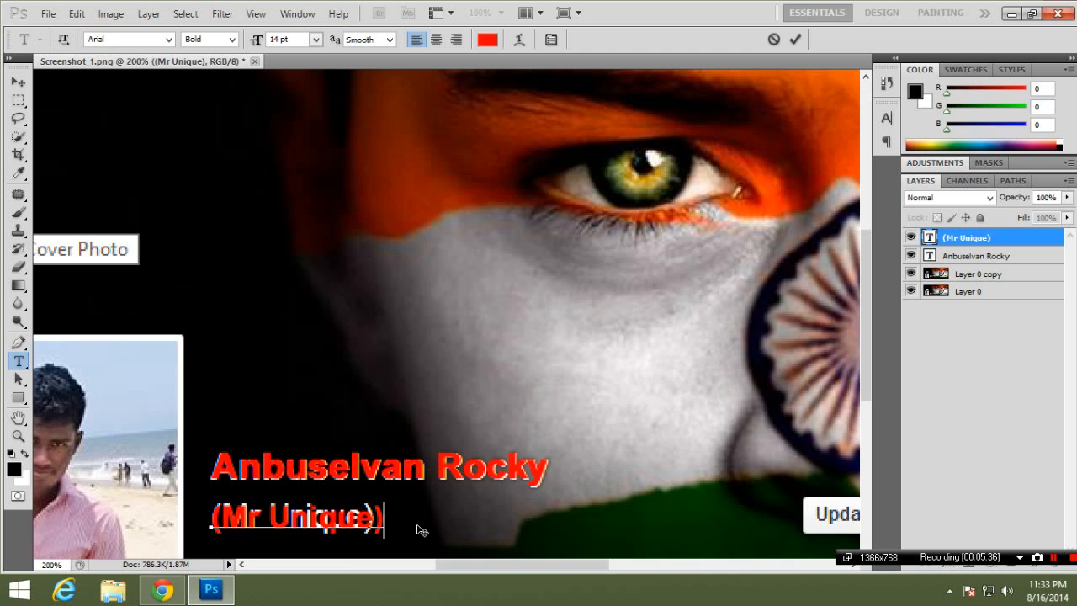
# Reduce the nickname text to 13 pt and fine-align it exactly over the original nickname.
pyautogui.hotkey('ctrl', 'a')
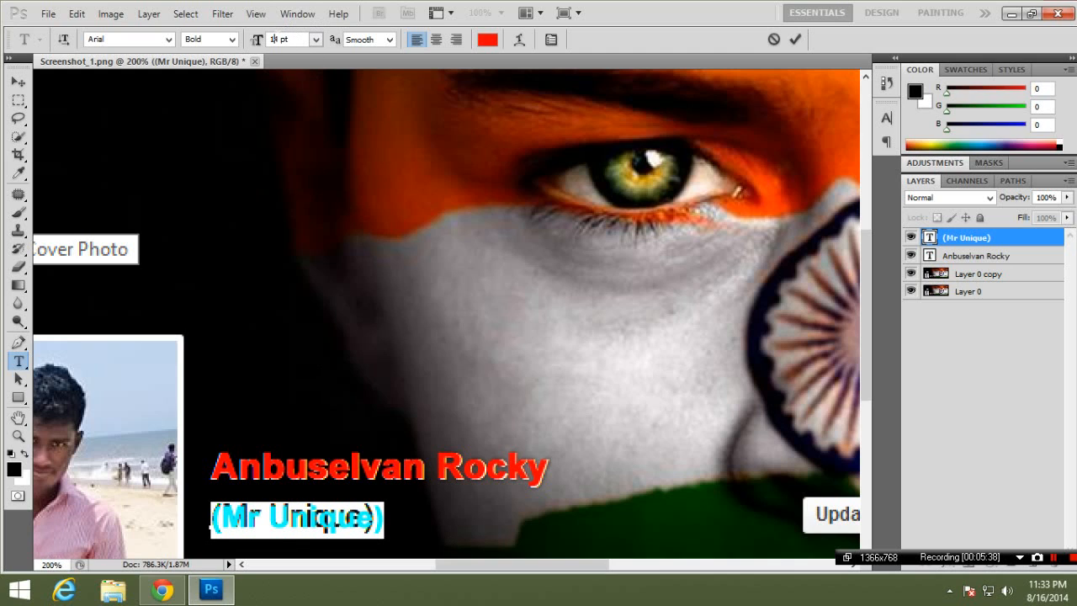
pyautogui.press('Up')
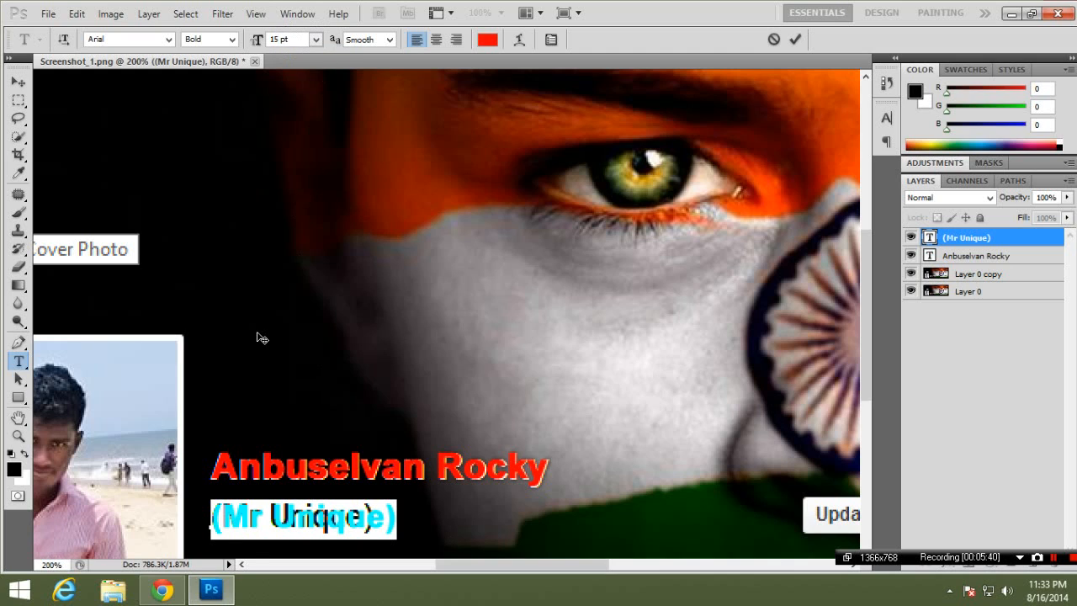
pyautogui.press('Down')
pyautogui.press('Down')
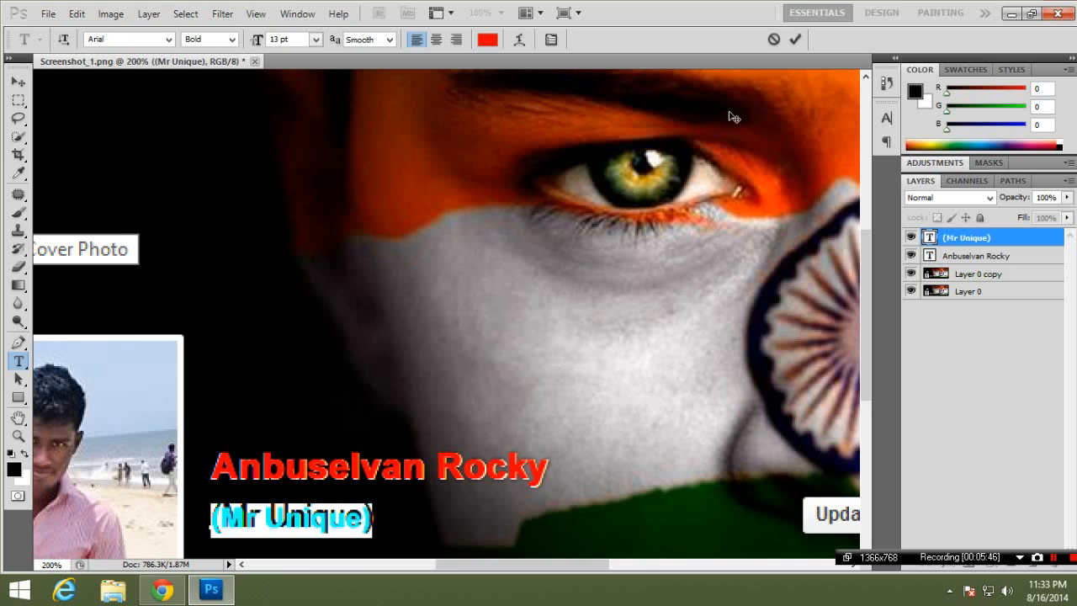
pyautogui.click(313, 509)
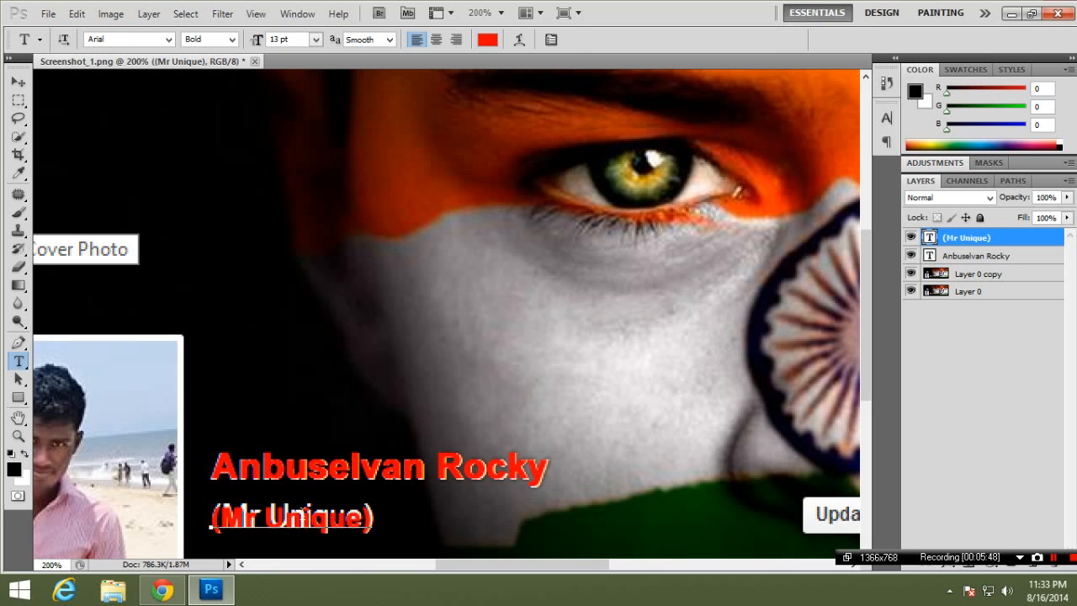
pyautogui.moveTo(440, 541); pyautogui.dragTo(442, 539)
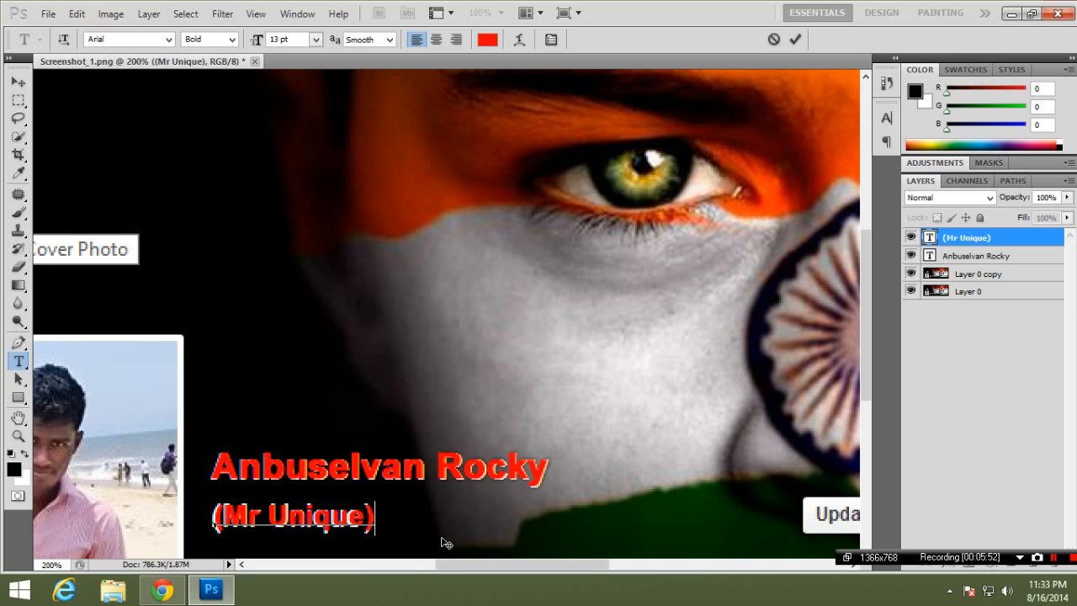
pyautogui.click(796, 40)
pyautogui.press('z')
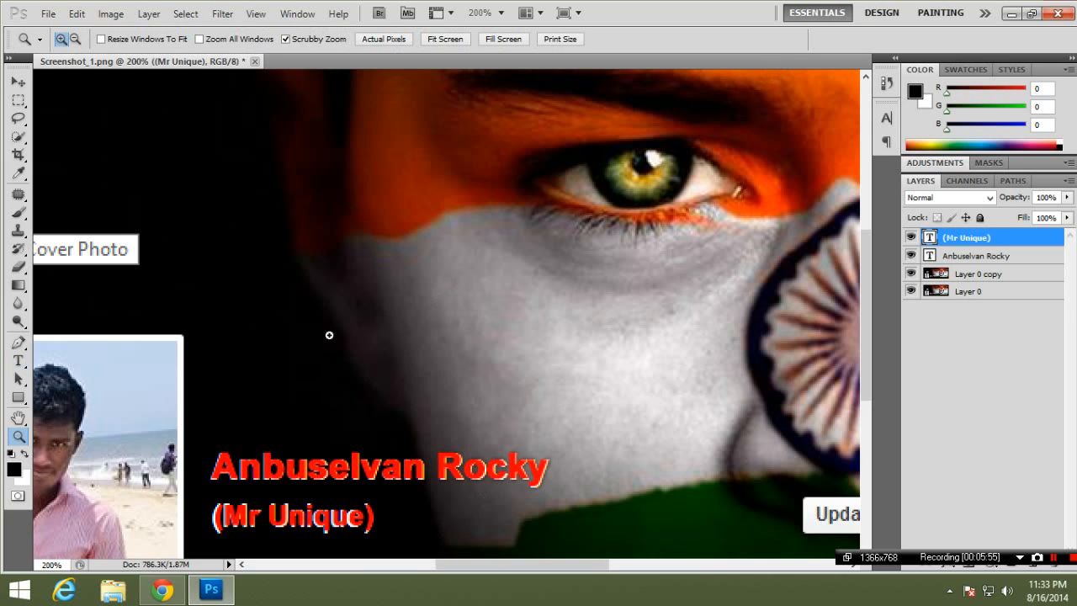
pyautogui.click(444, 39)
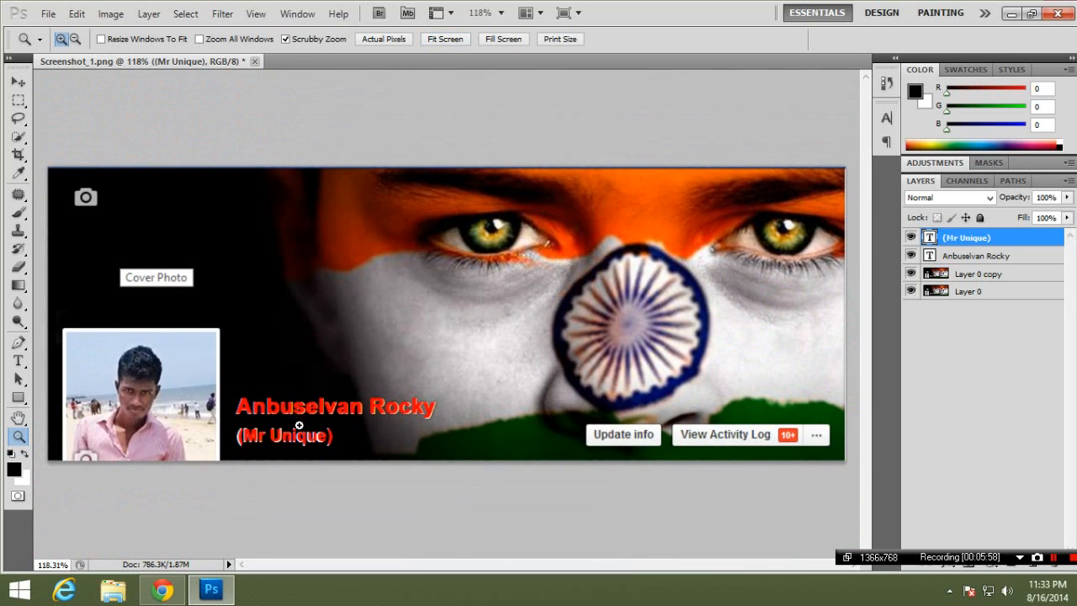
# Switch to Chrome and look at the original name and nickname on the Facebook profile's cover photo.
pyautogui.click(172, 592)
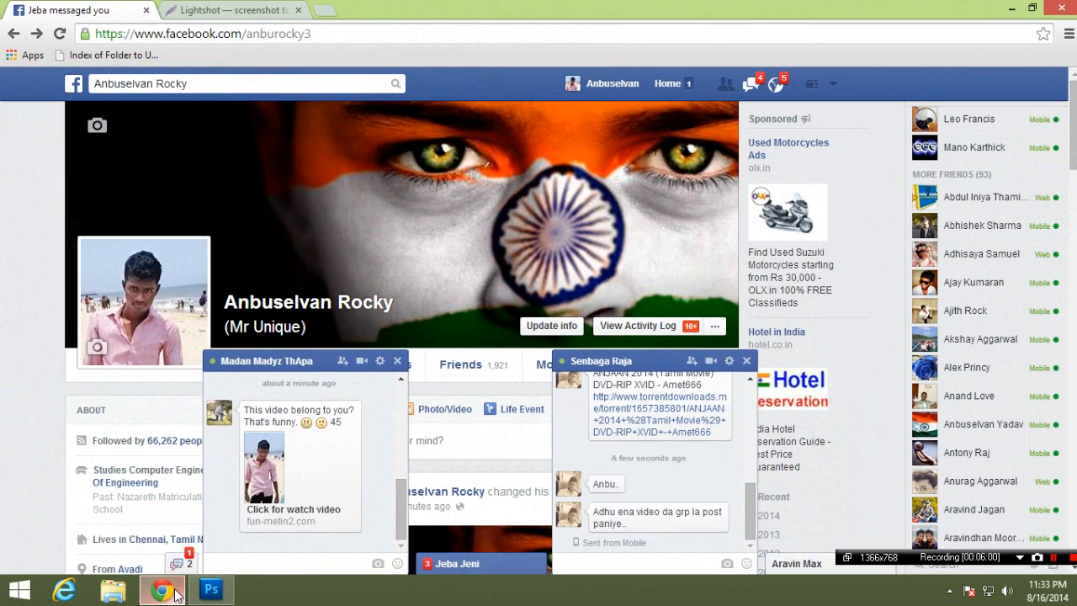
pyautogui.click(176, 593)
pyautogui.click(175, 593)
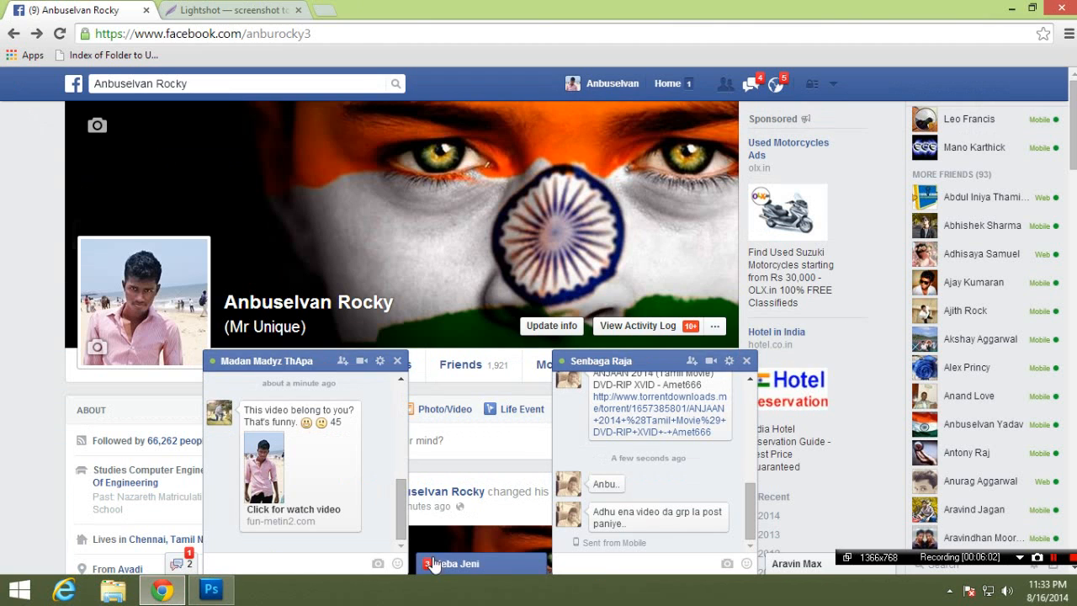
# Switch back to Photoshop and add a Stroke layer style to the red name text, keeping its black colour.
pyautogui.click(206, 587)
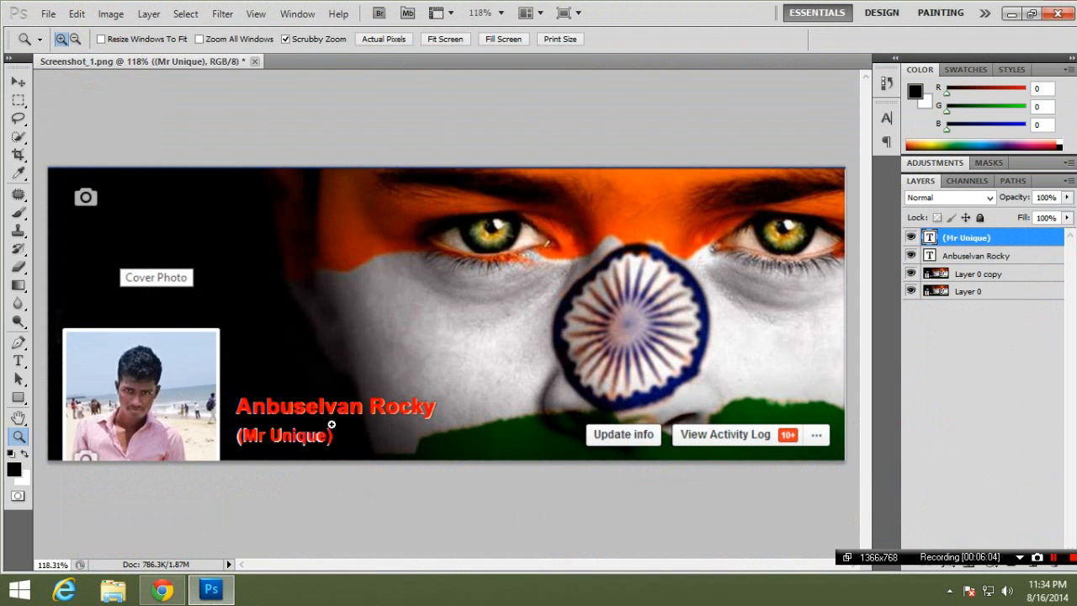
pyautogui.press('t')
pyautogui.click(341, 410)
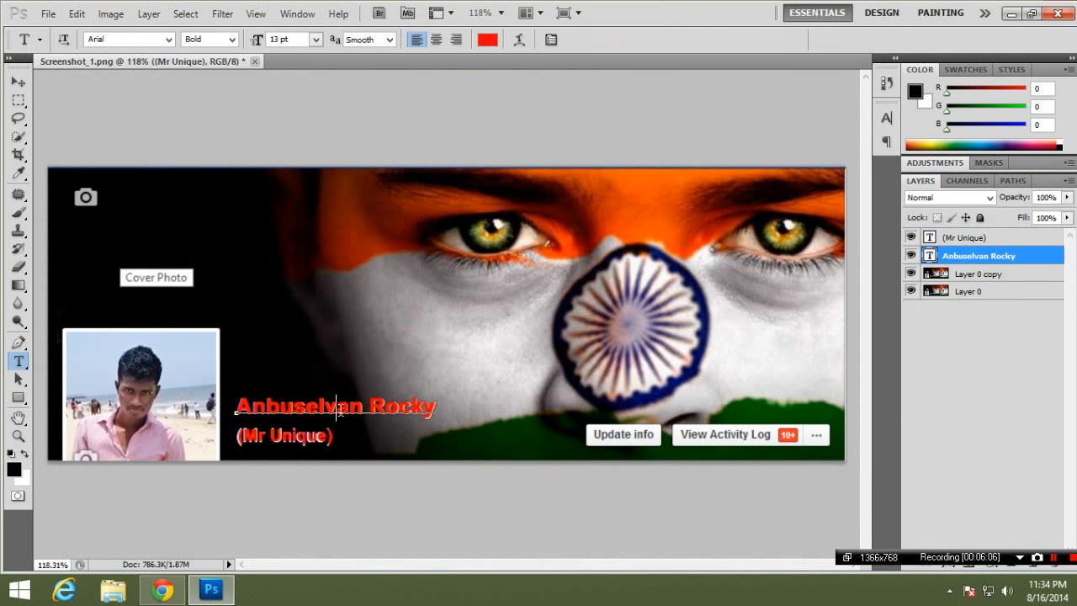
pyautogui.hotkey('ctrl', 'a')
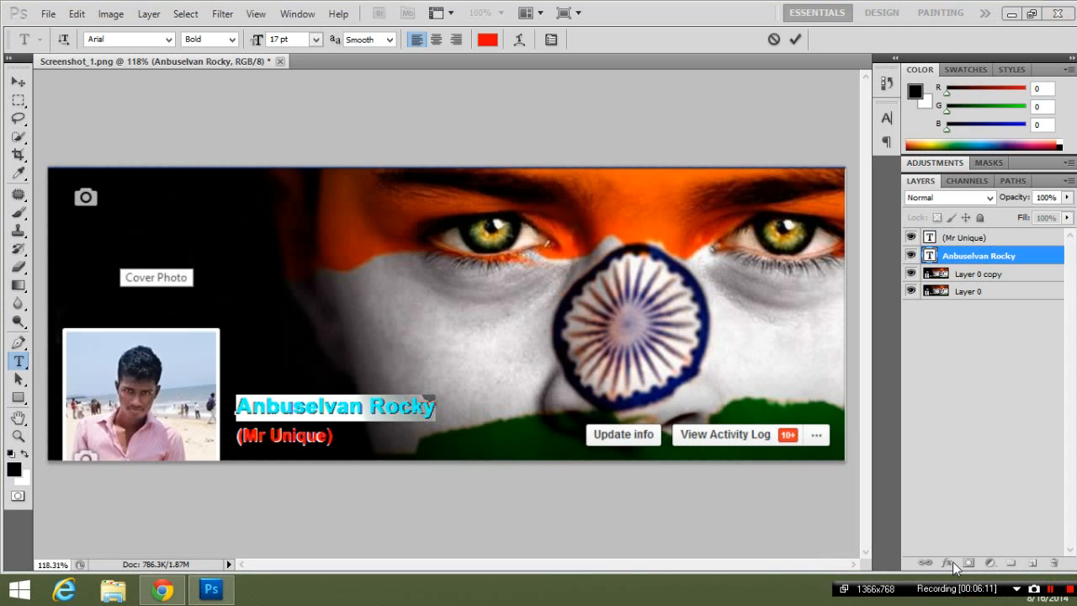
pyautogui.click(946, 563)
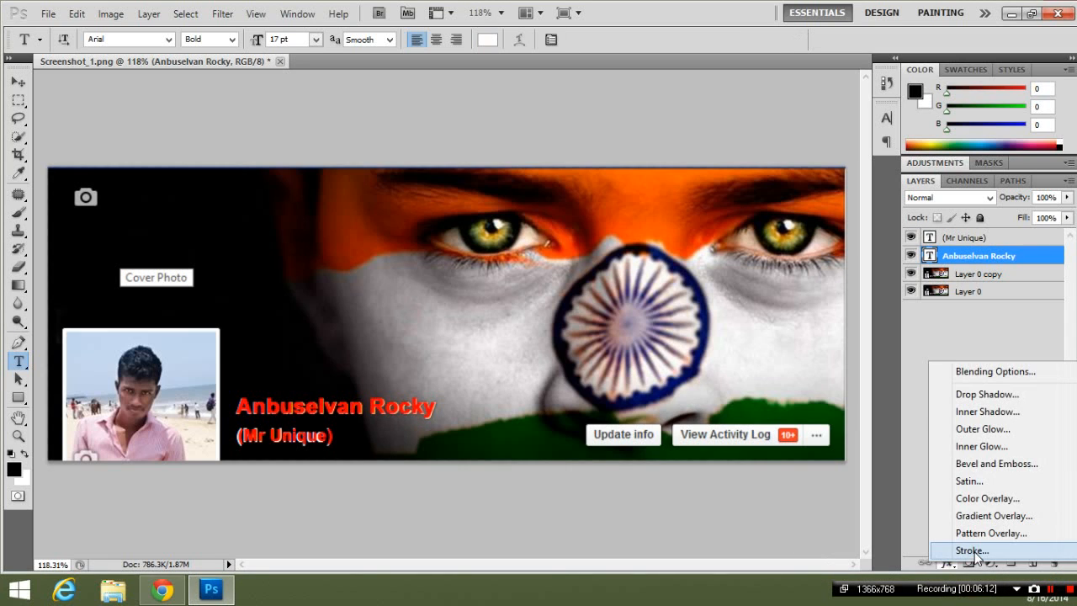
pyautogui.click(973, 551)
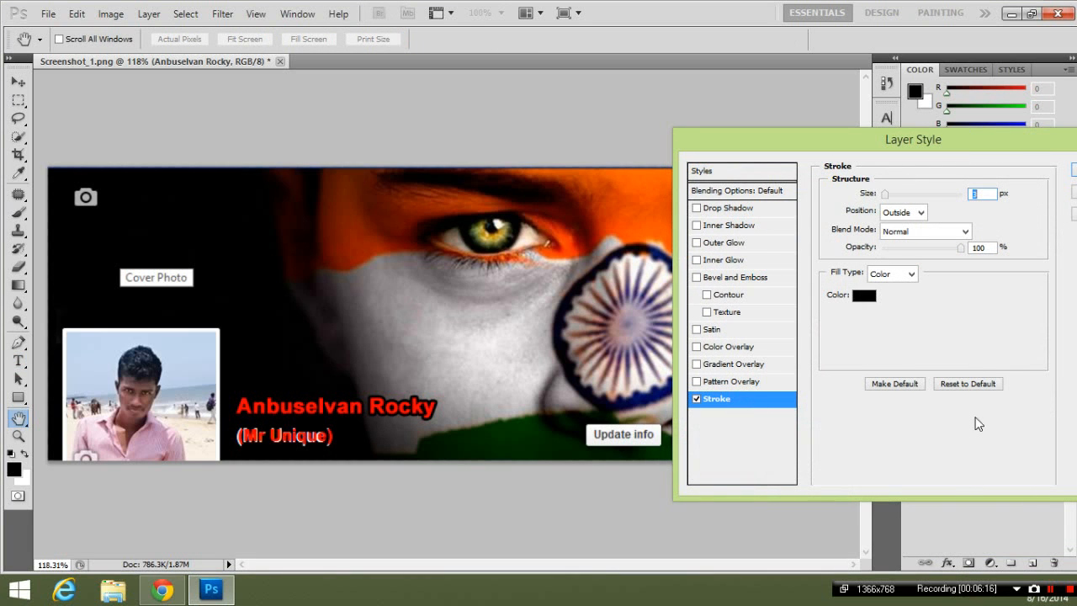
pyautogui.click(864, 296)
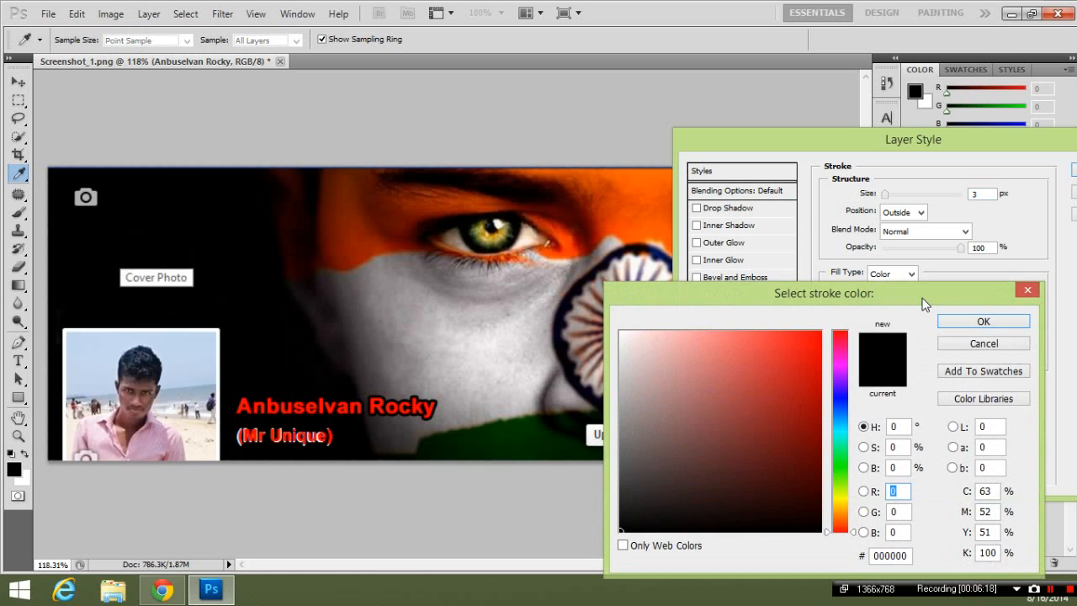
pyautogui.click(976, 343)
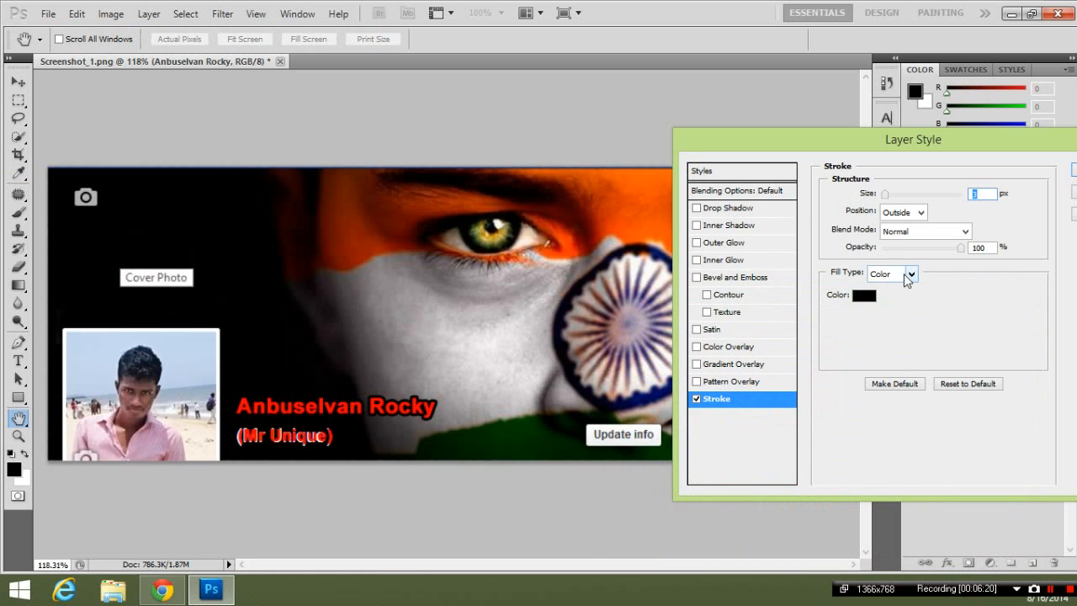
# Change the name stroke's fill type to Gradient with the Orange, Yellow, Orange preset and apply the style.
pyautogui.click(911, 276)
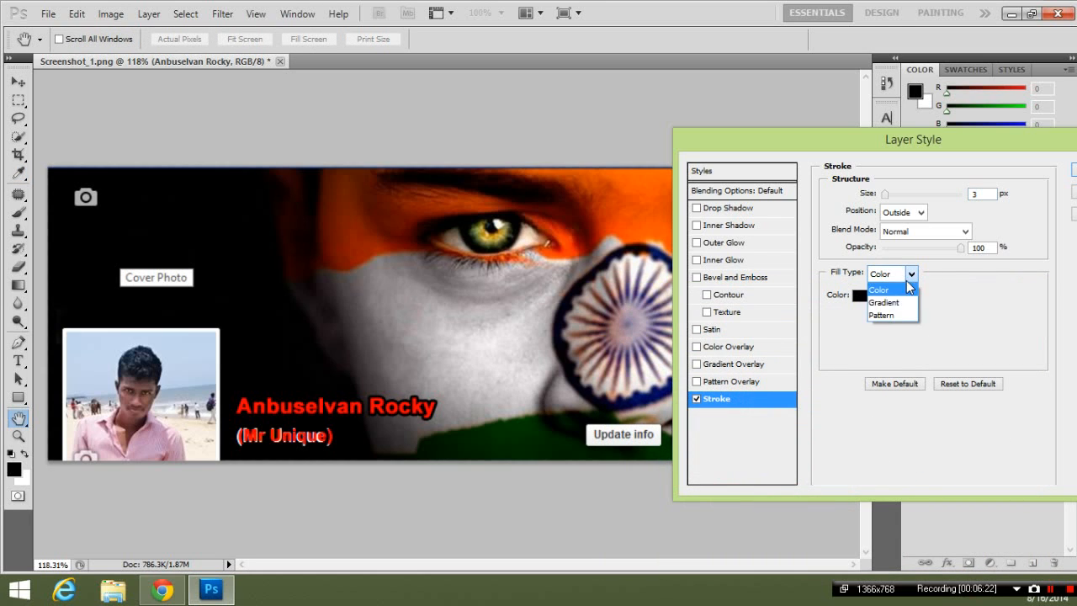
pyautogui.click(904, 303)
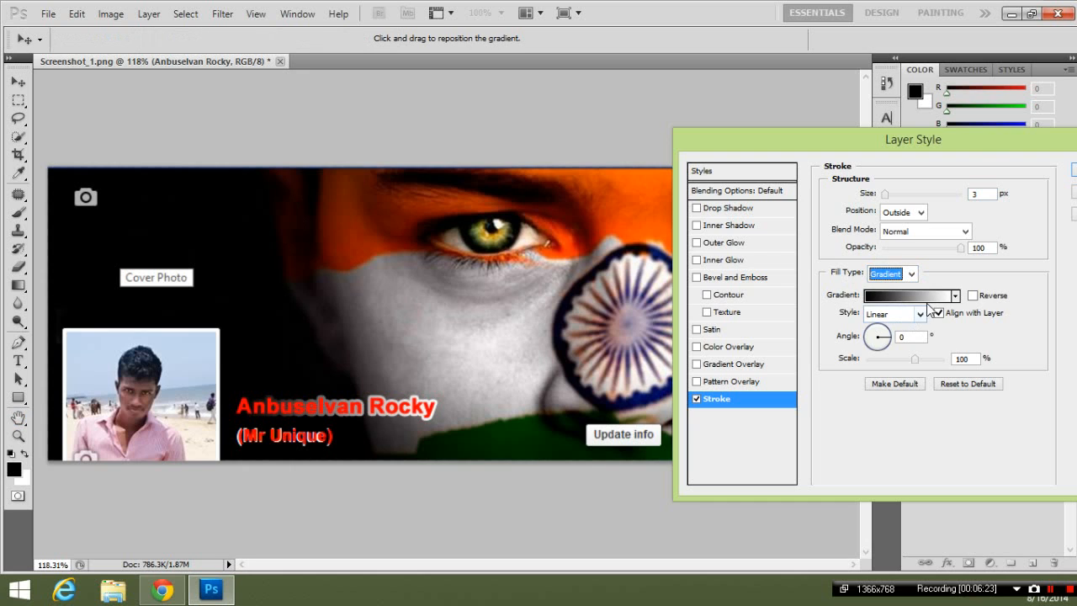
pyautogui.click(940, 295)
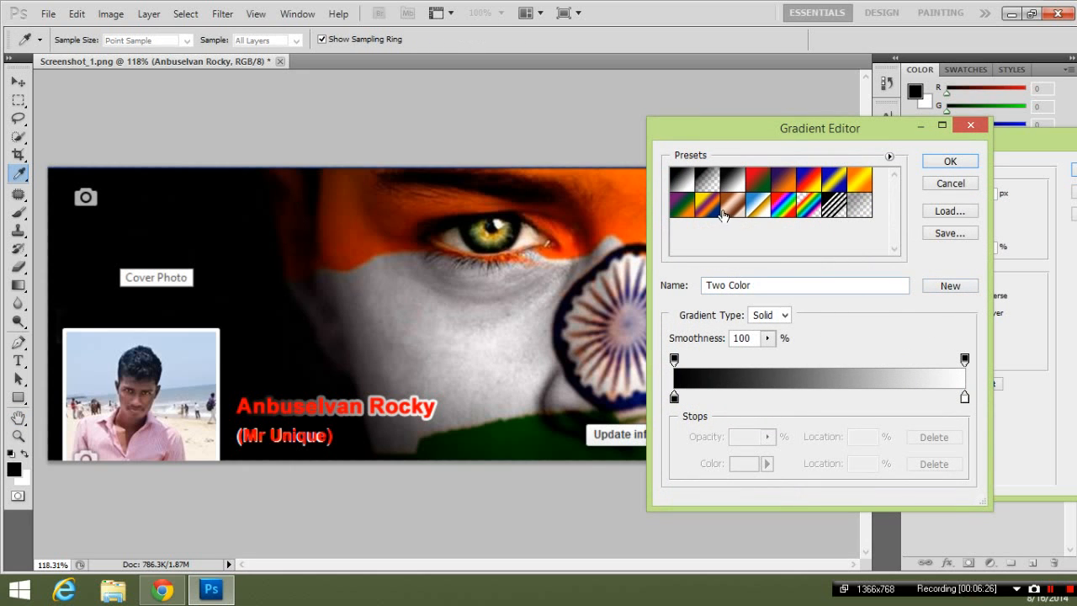
pyautogui.click(856, 188)
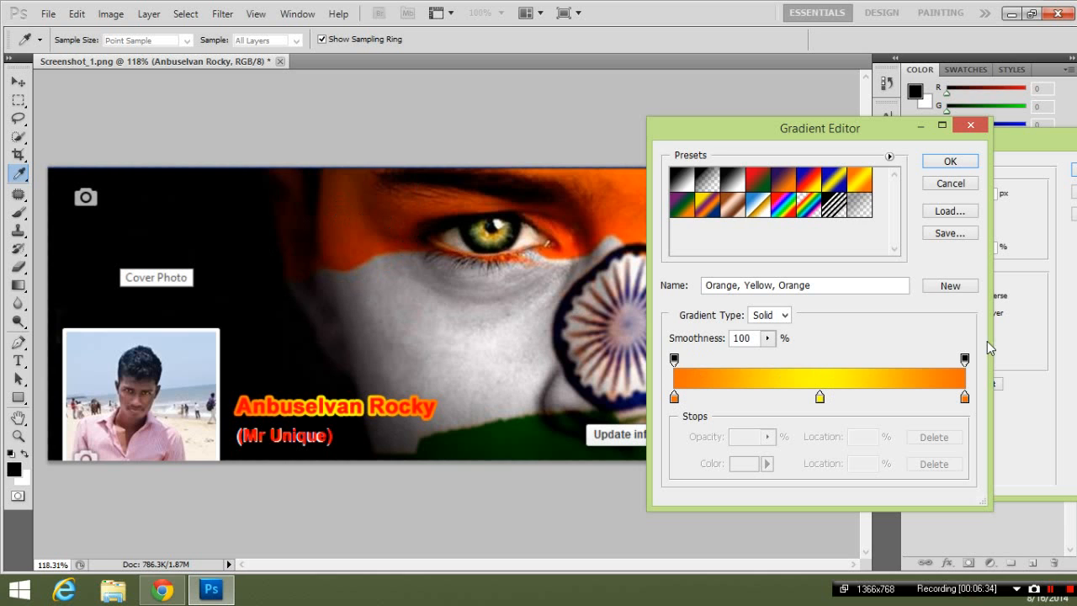
pyautogui.click(949, 160)
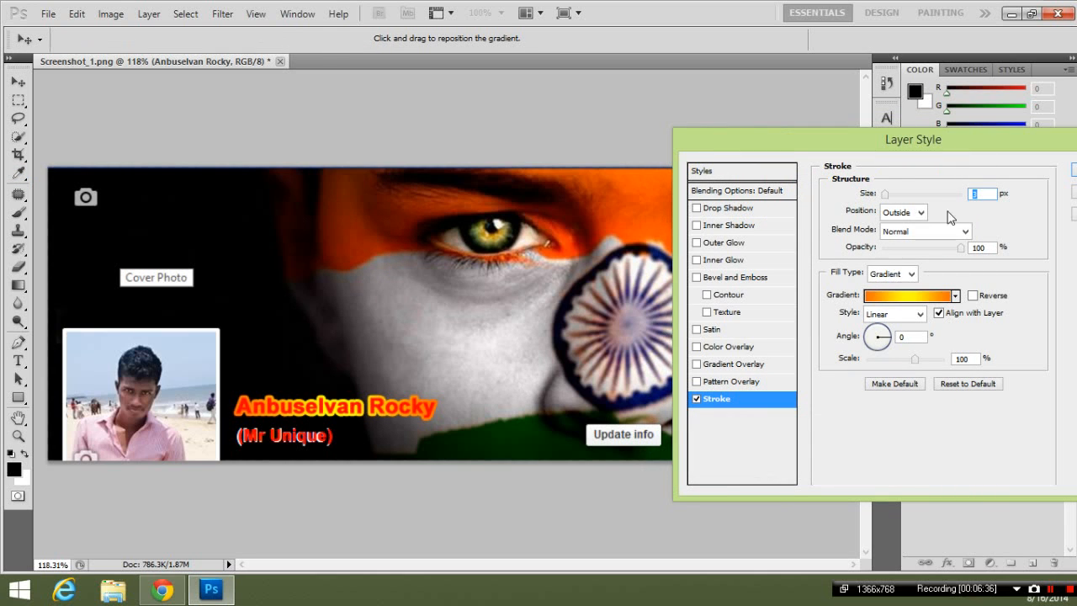
pyautogui.click(1061, 174)
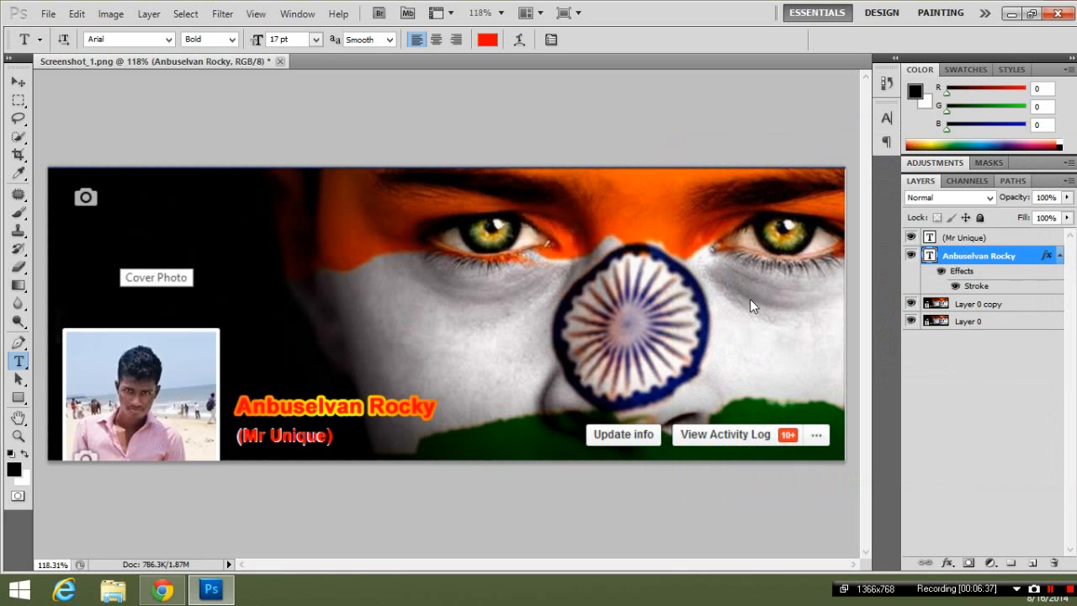
# Add a Stroke layer style to the nickname text with its fill type set to Gradient.
pyautogui.tripleClick(288, 434)
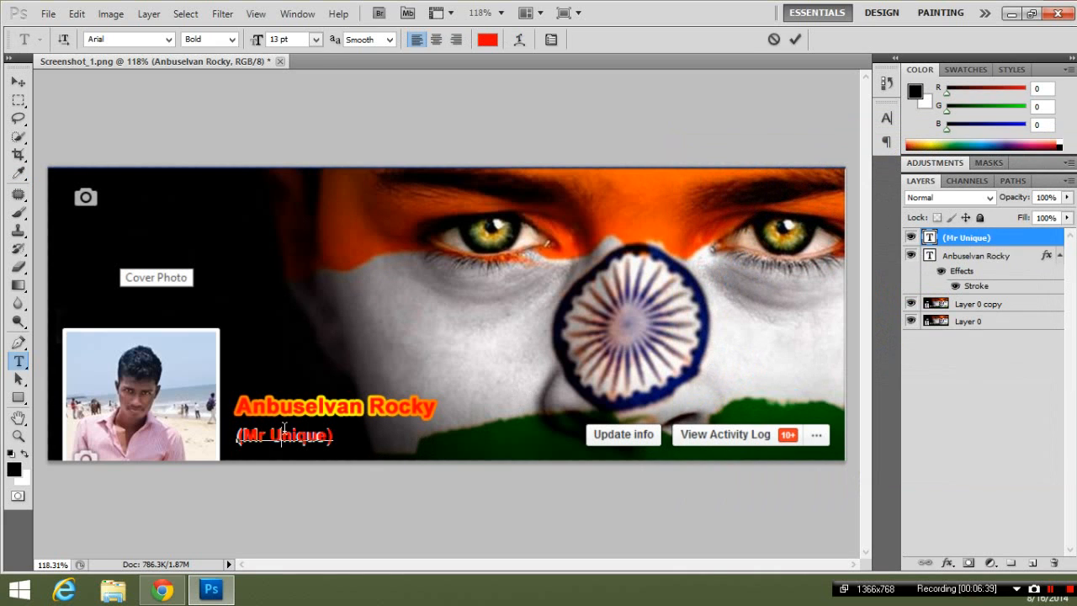
pyautogui.click(948, 562)
pyautogui.click(961, 556)
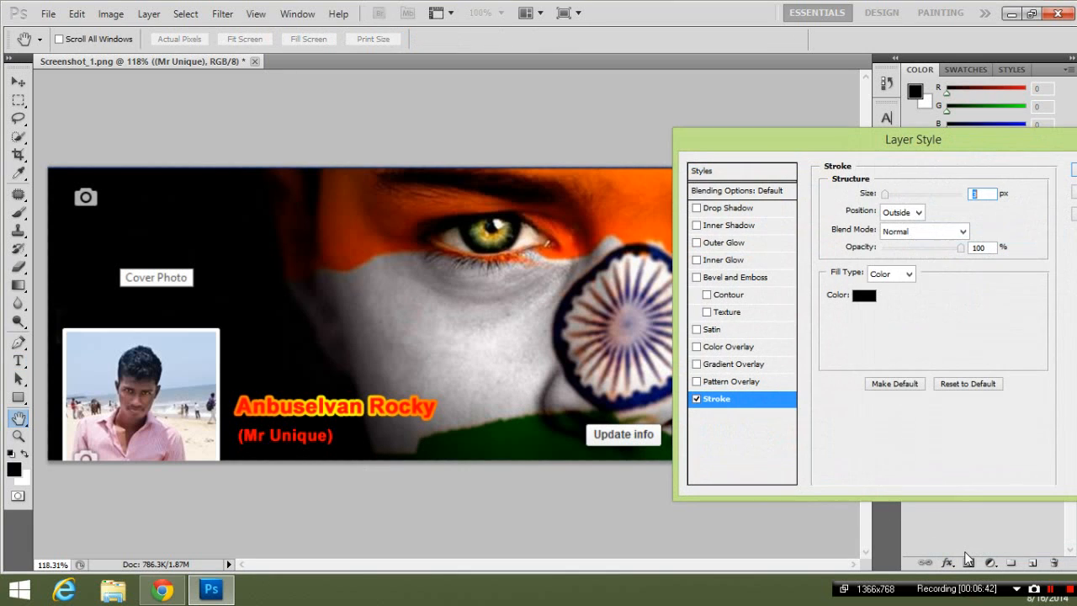
pyautogui.click(909, 274)
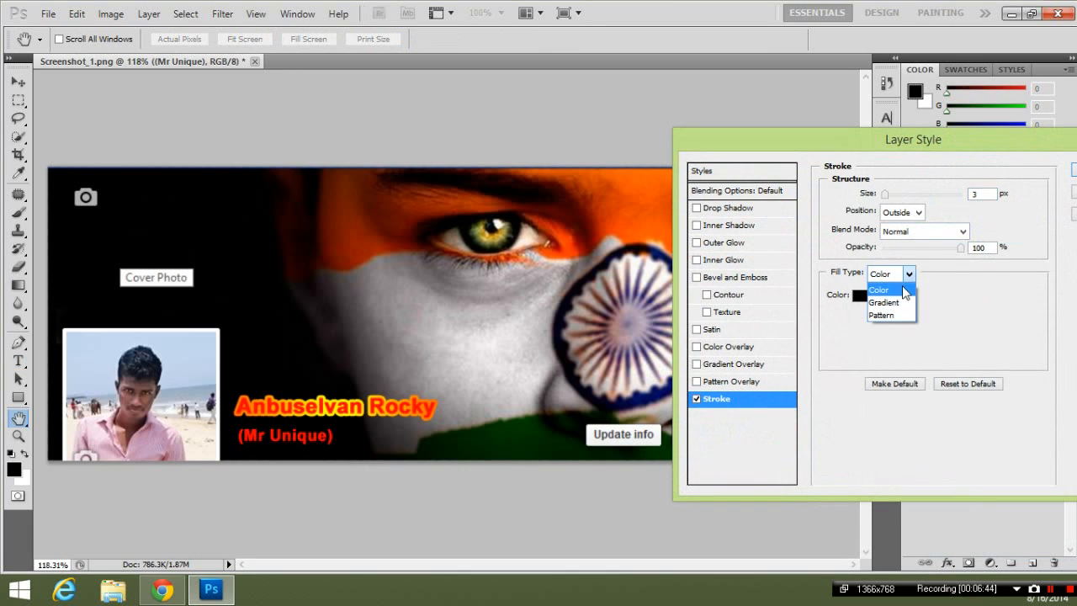
pyautogui.click(906, 303)
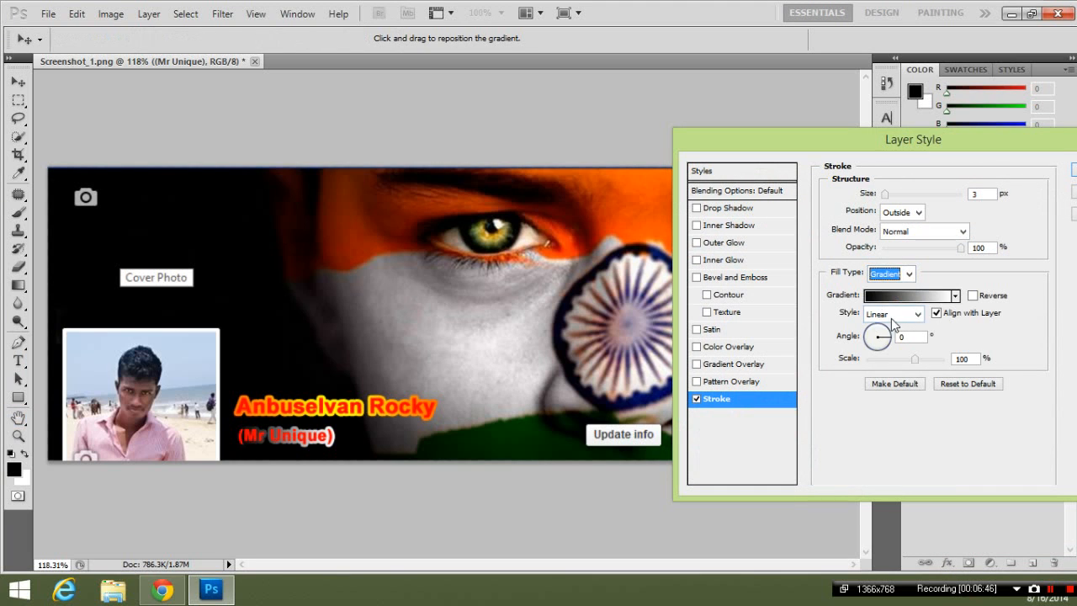
# Try gradient presets for the nickname stroke, choose Violet, Green, Orange, set the stroke size to 5 px and apply the style.
pyautogui.click(921, 294)
pyautogui.click(756, 179)
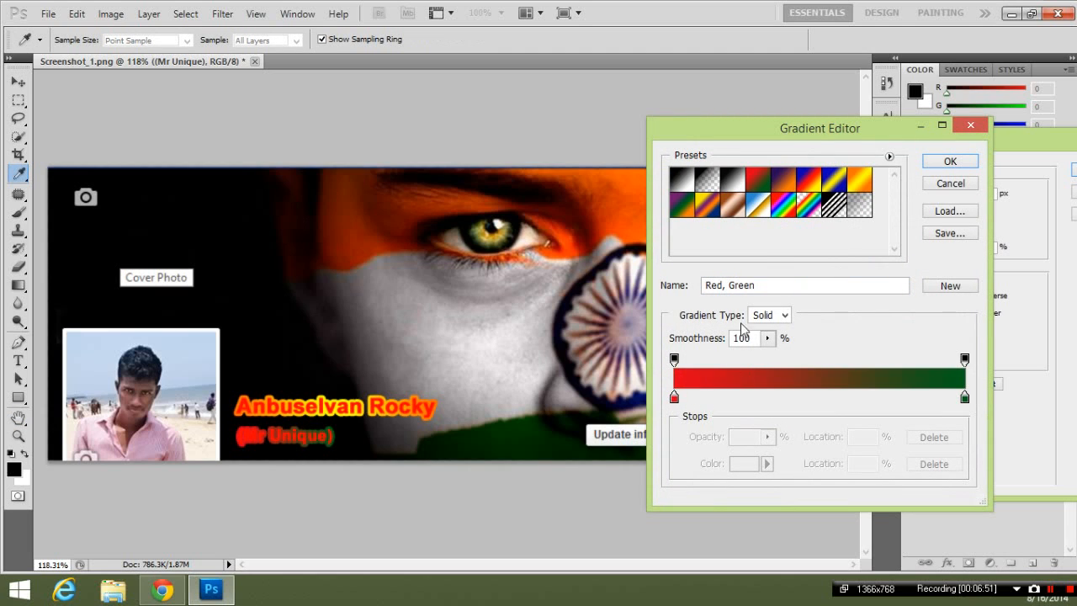
pyautogui.click(707, 205)
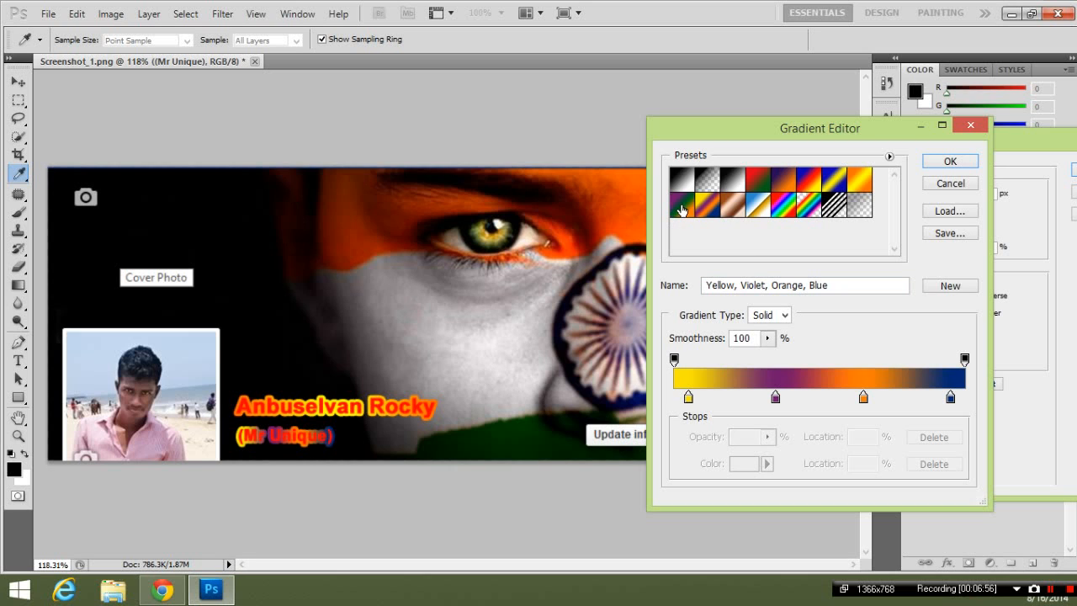
pyautogui.click(680, 207)
pyautogui.click(733, 205)
pyautogui.click(680, 206)
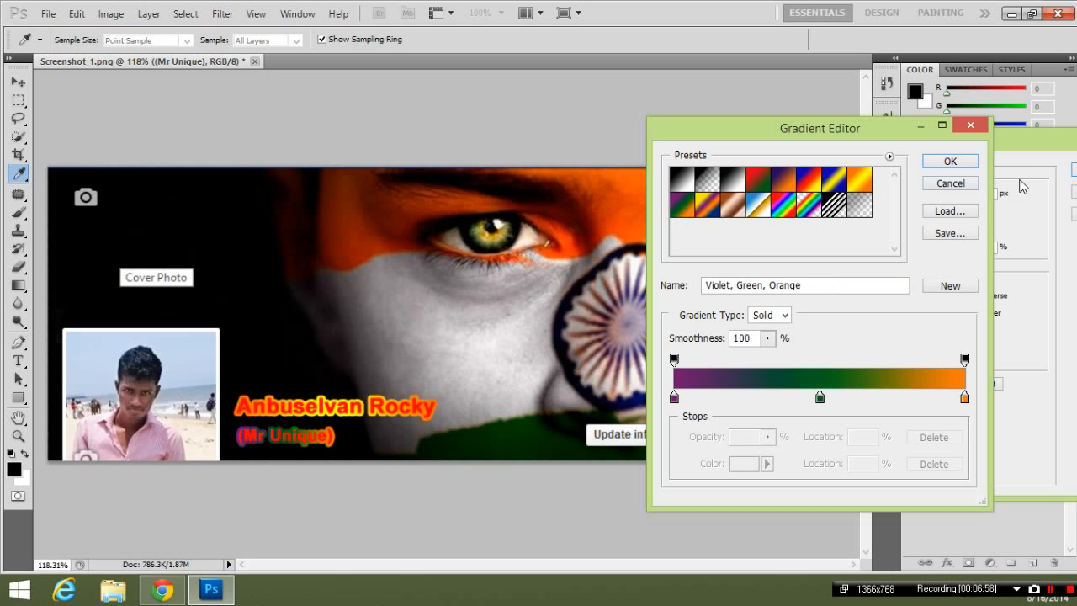
pyautogui.click(959, 161)
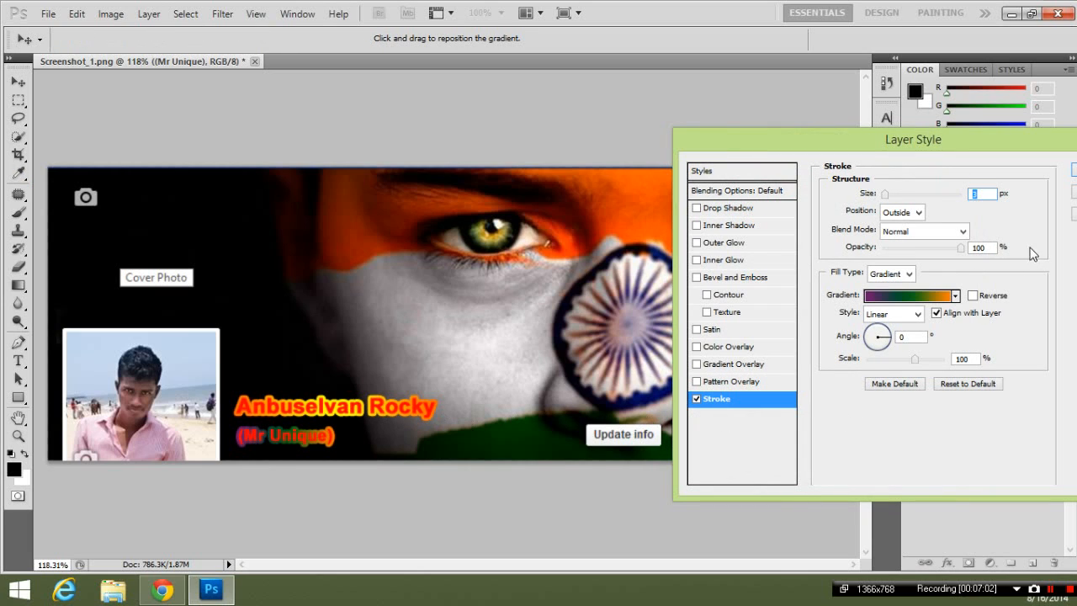
pyautogui.write('5')
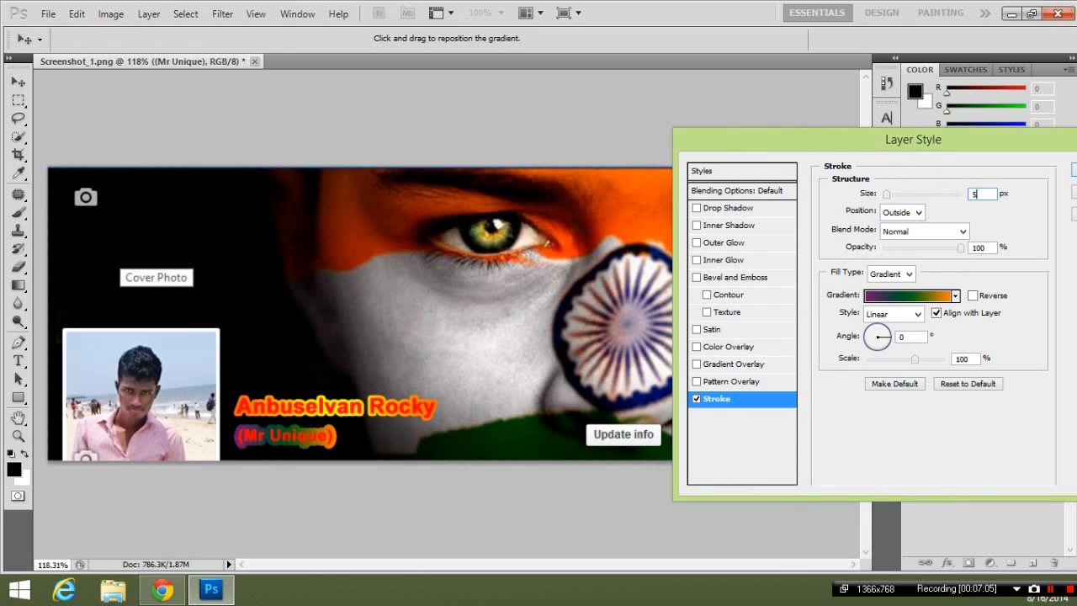
pyautogui.click(1075, 173)
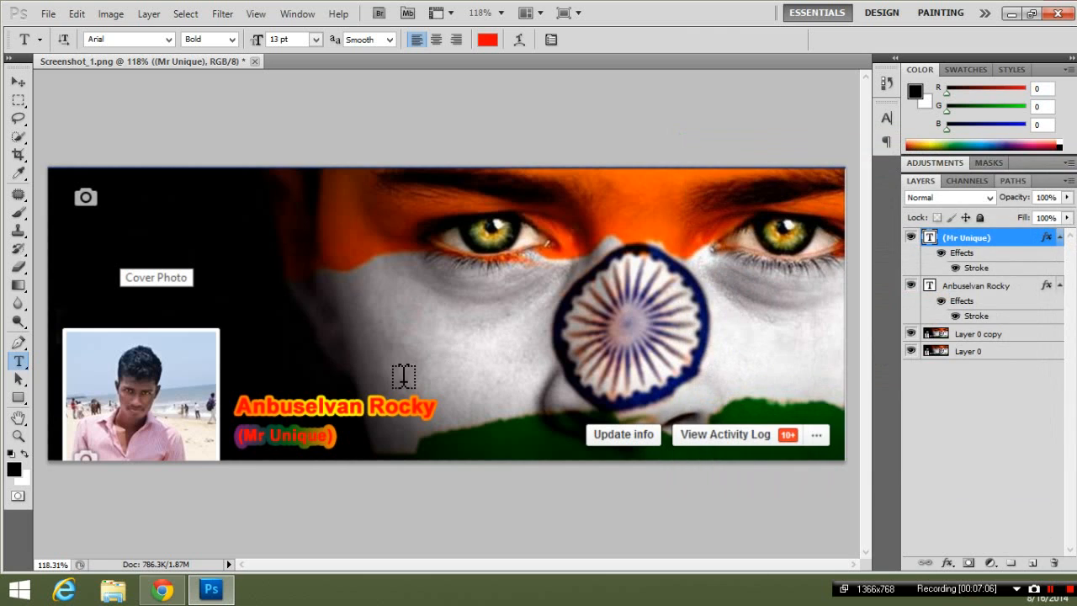
# Reopen the Stroke settings of the name text to adjust the outline size and apply the style.
pyautogui.click(346, 407)
pyautogui.hotkey('ctrl', 'a')
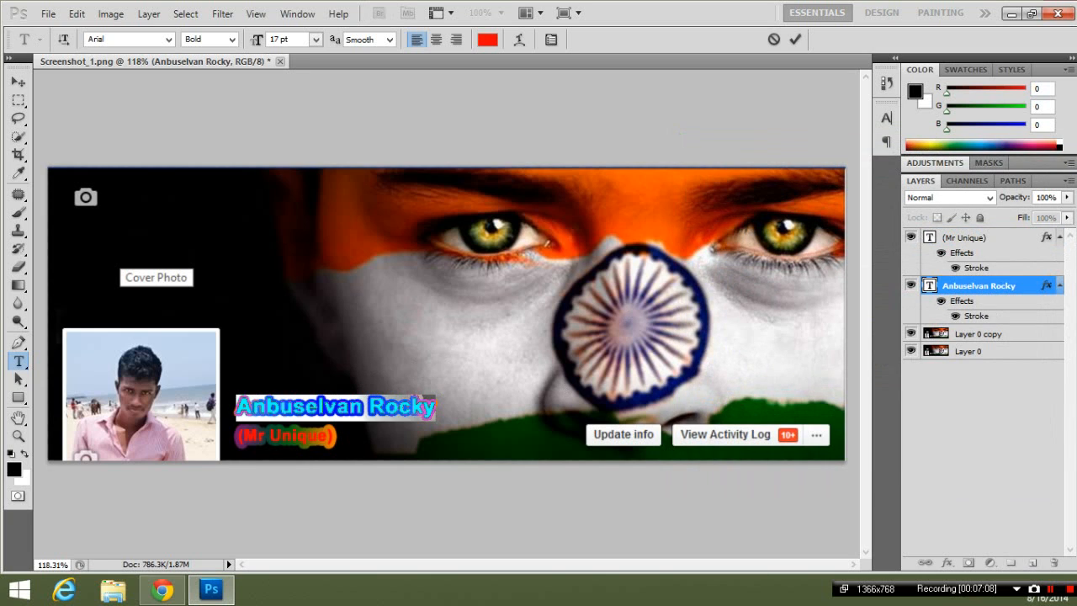
pyautogui.click(975, 316)
pyautogui.doubleClick(975, 316)
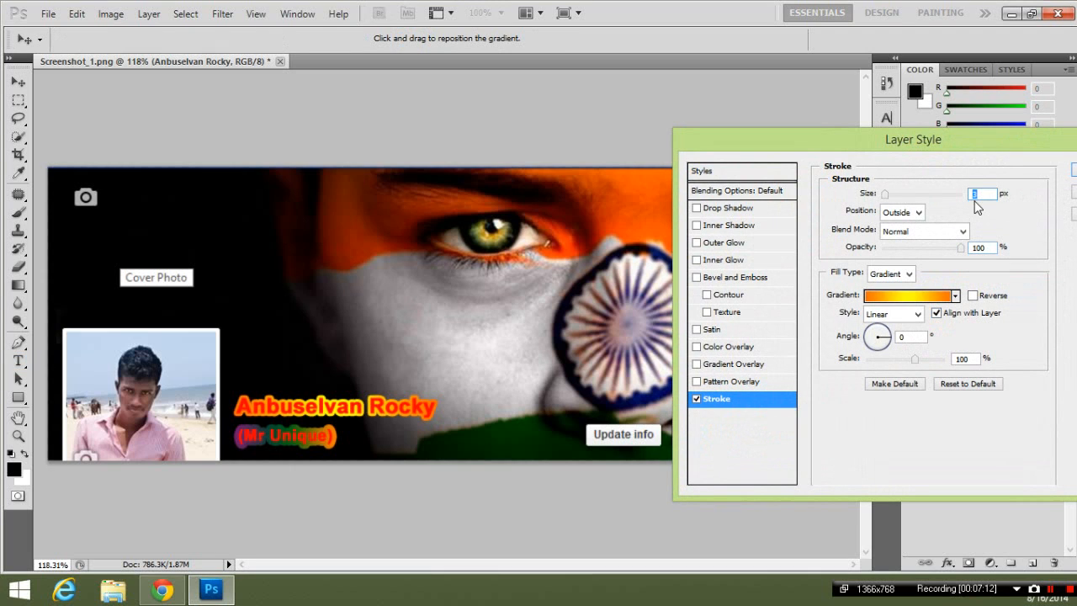
pyautogui.click(1073, 171)
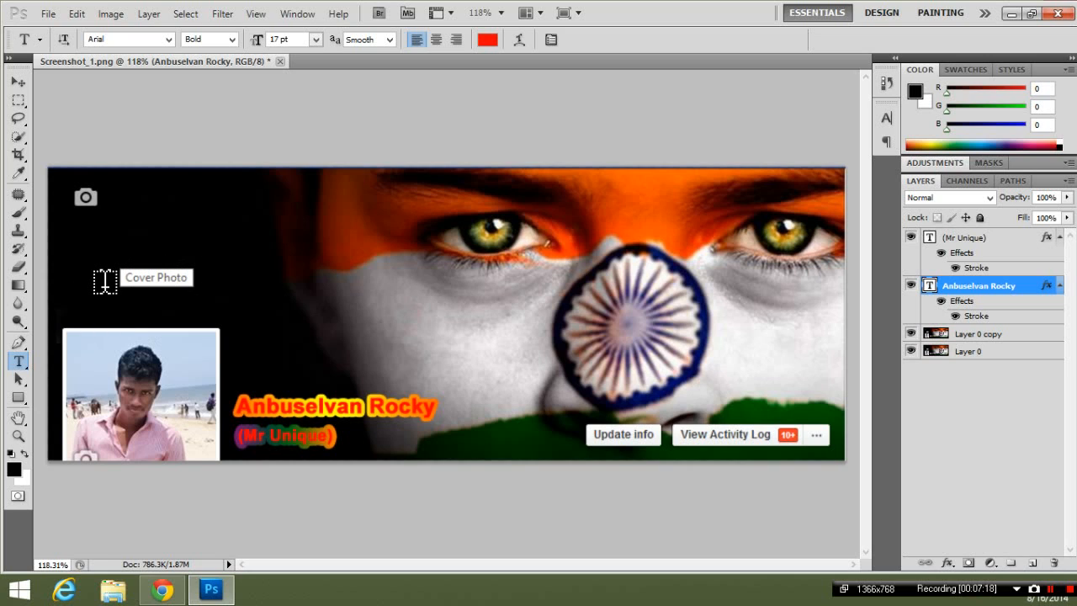
# Paint black with the Brush over the "Cover Photo" label on Layer 0 copy.
pyautogui.press('b')
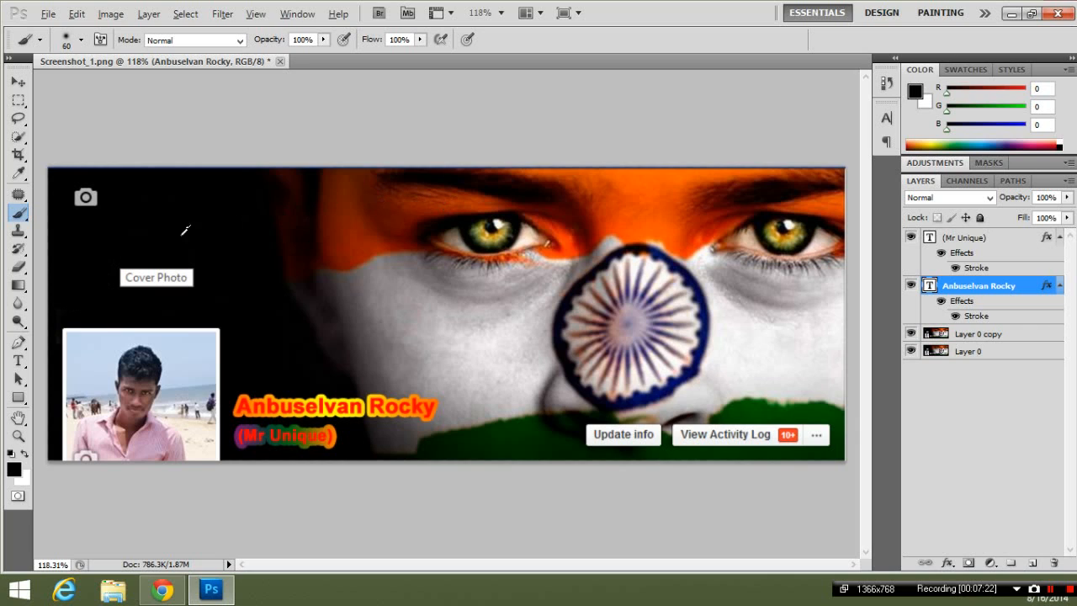
pyautogui.click(986, 334)
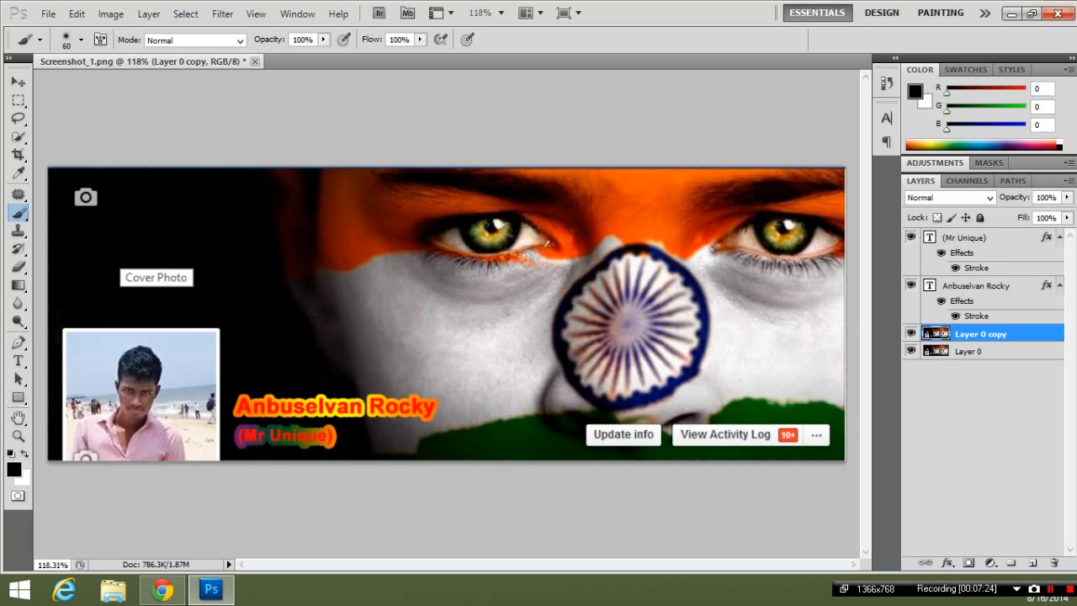
pyautogui.moveTo(110, 267)
pyautogui.mouseDown()
pyautogui.moveTo(179, 266)
pyautogui.moveTo(140, 275)
pyautogui.mouseUp()
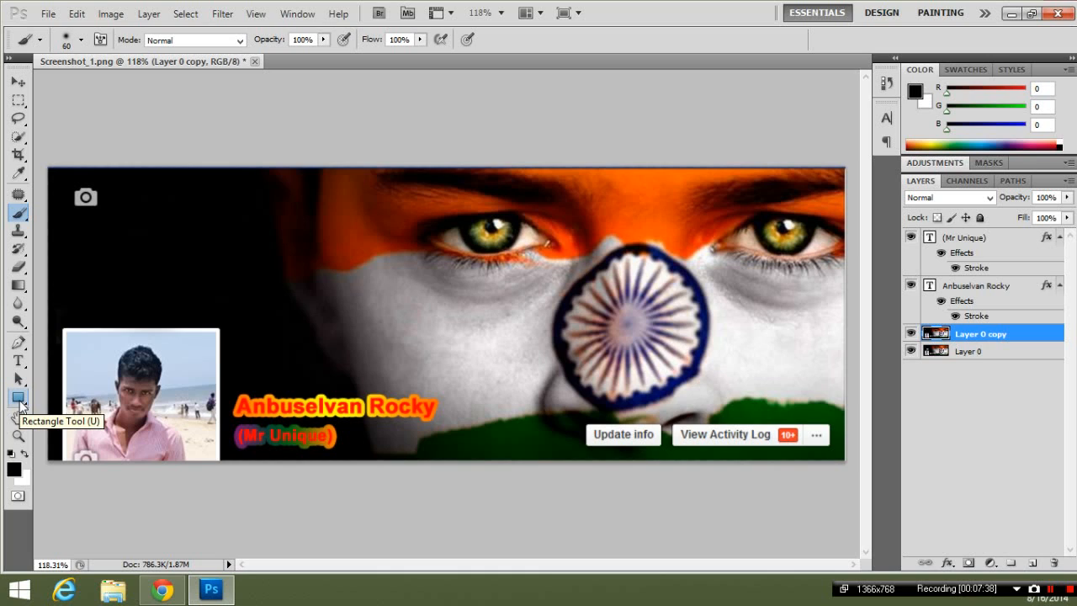
# Draw a rectangle shape exactly over the profile picture using the glowing red-orange layer style preset.
pyautogui.click(18, 398)
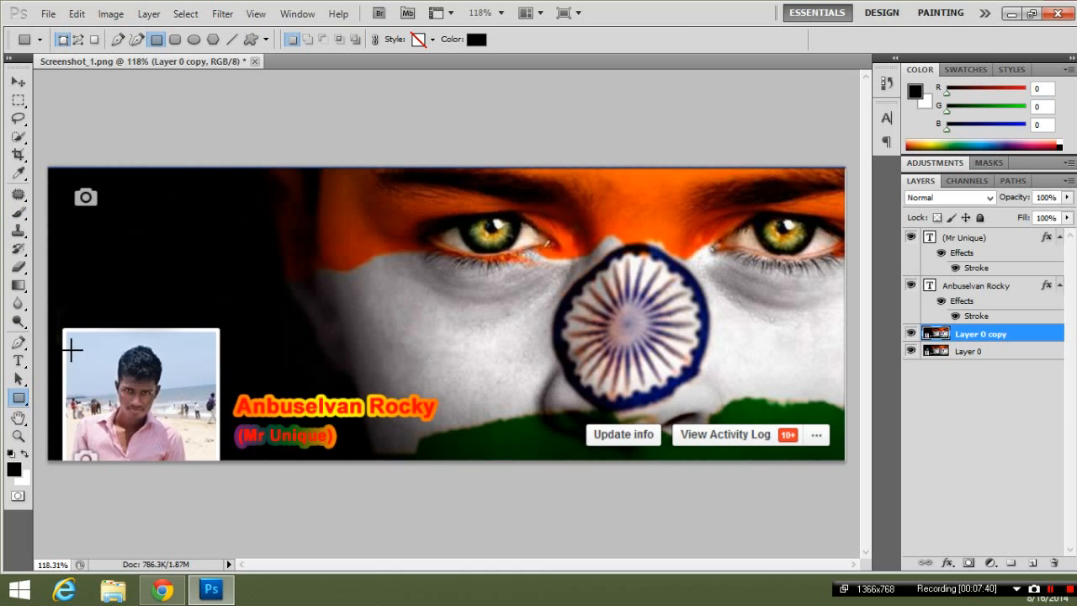
pyautogui.click(431, 40)
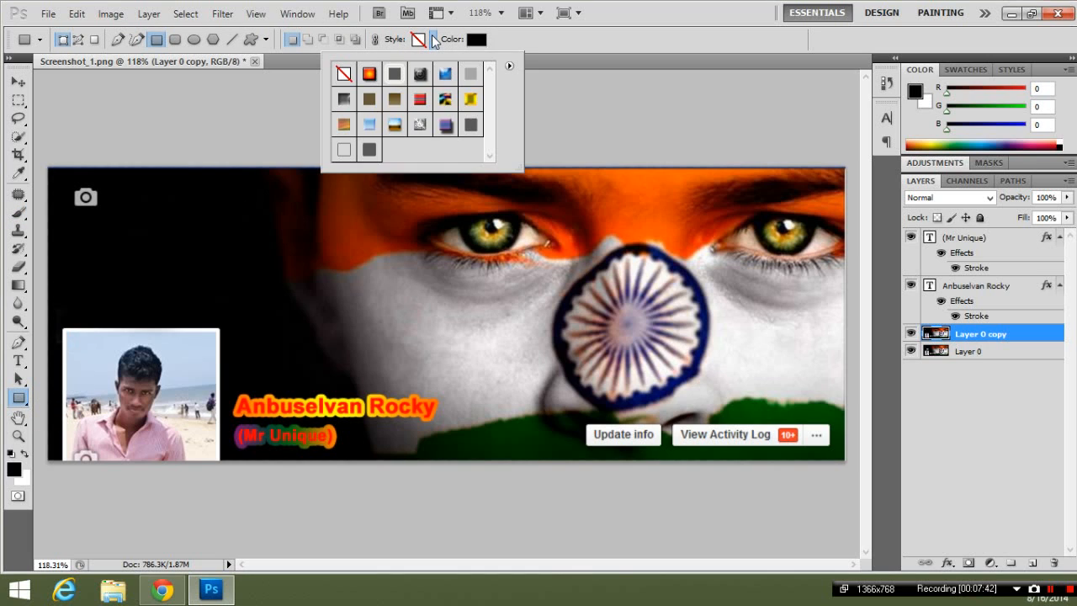
pyautogui.click(370, 74)
pyautogui.moveTo(65, 329)
pyautogui.mouseDown()
pyautogui.moveTo(83, 364)
pyautogui.moveTo(220, 472)
pyautogui.mouseUp()
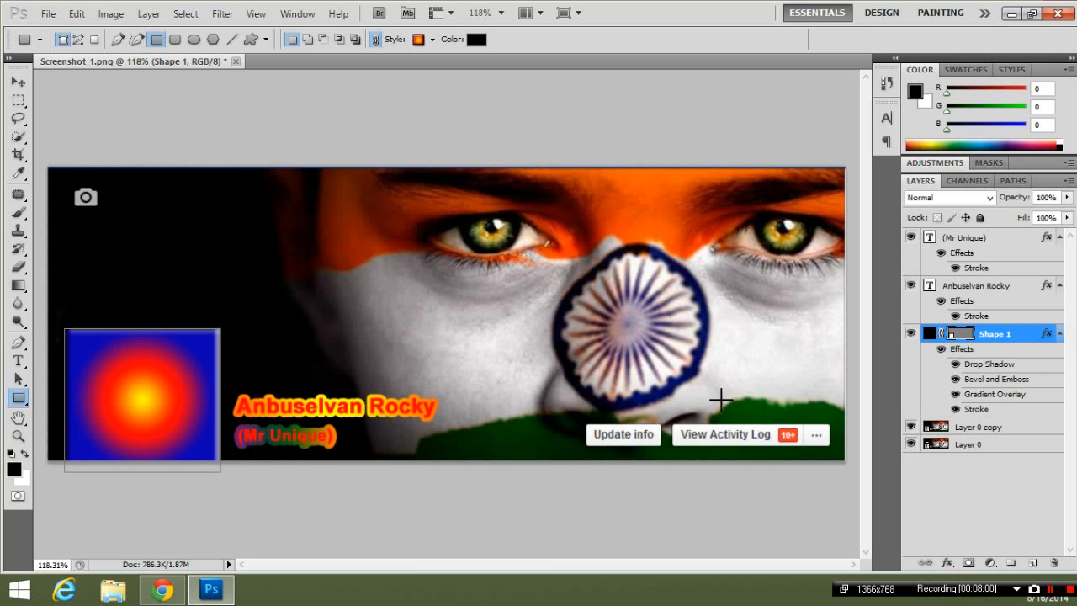
# Hide the Drop Shadow, Bevel and Emboss, and Gradient Overlay effects of the rectangle covering the profile picture.
pyautogui.click(949, 562)
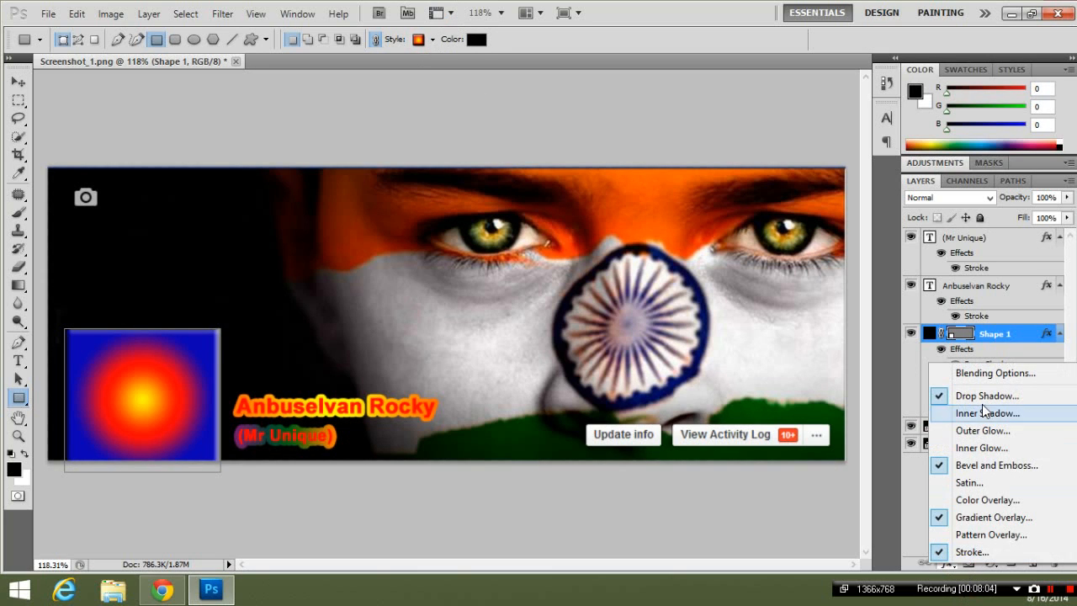
pyautogui.click(987, 257)
pyautogui.click(955, 363)
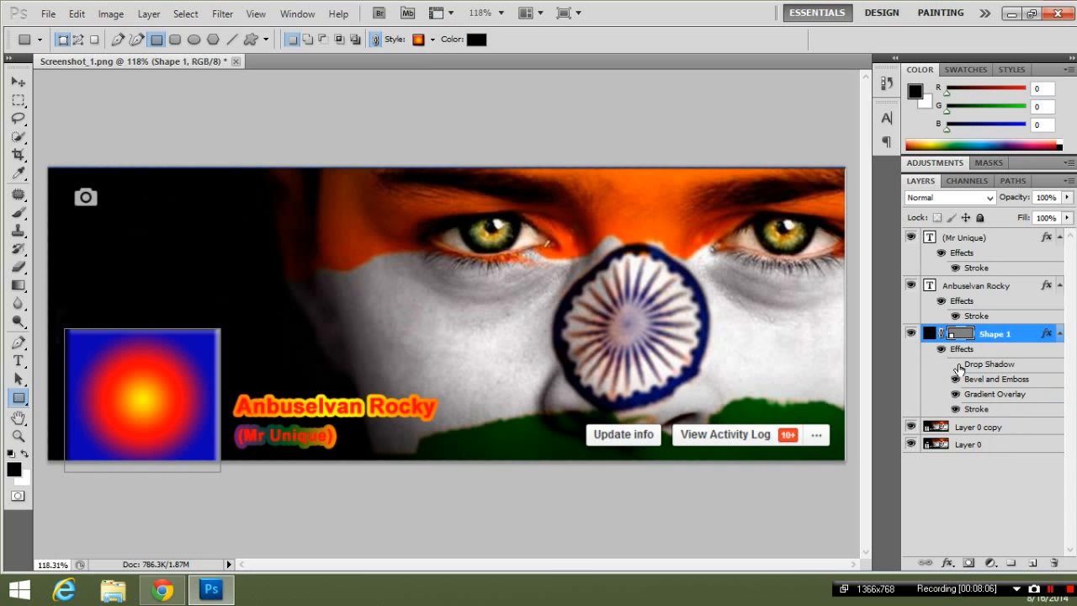
pyautogui.click(956, 378)
pyautogui.click(956, 396)
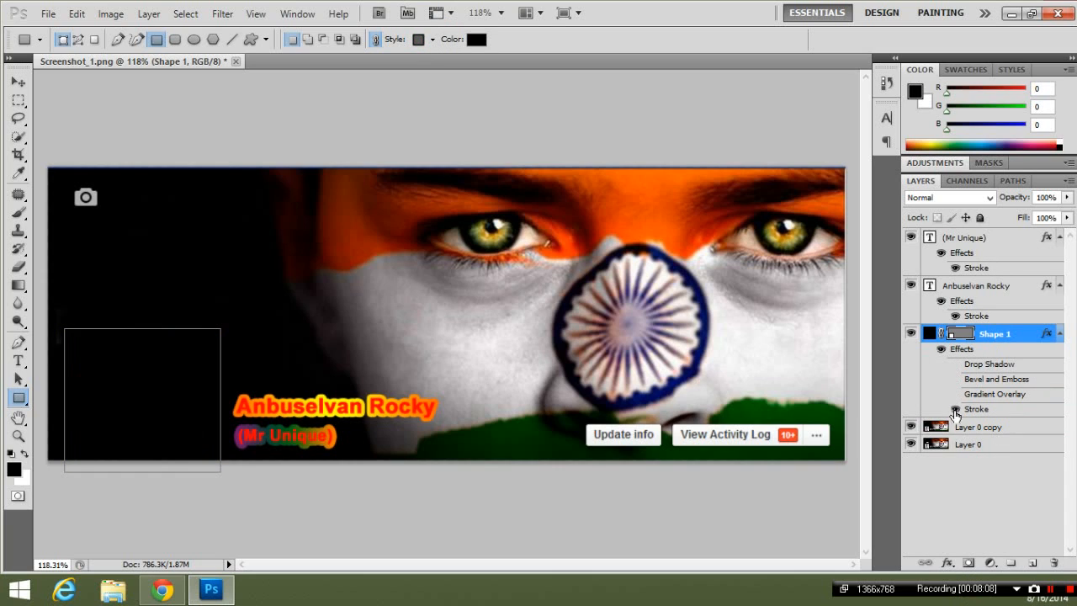
# Set the stroke of the rectangle over the profile picture to 10 px in white (ffffff).
pyautogui.doubleClick(976, 409)
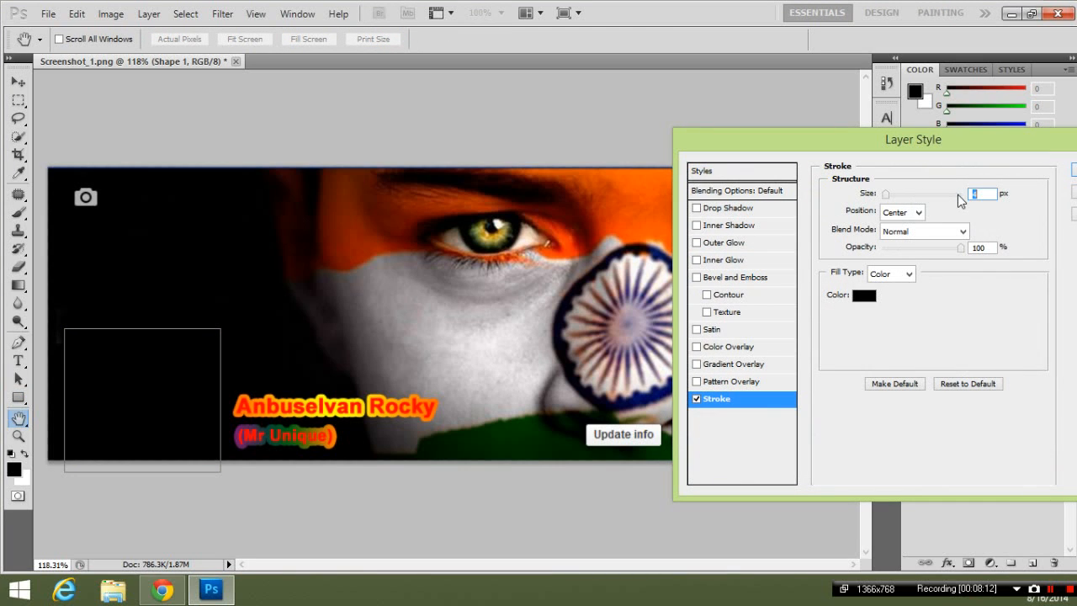
pyautogui.write('10')
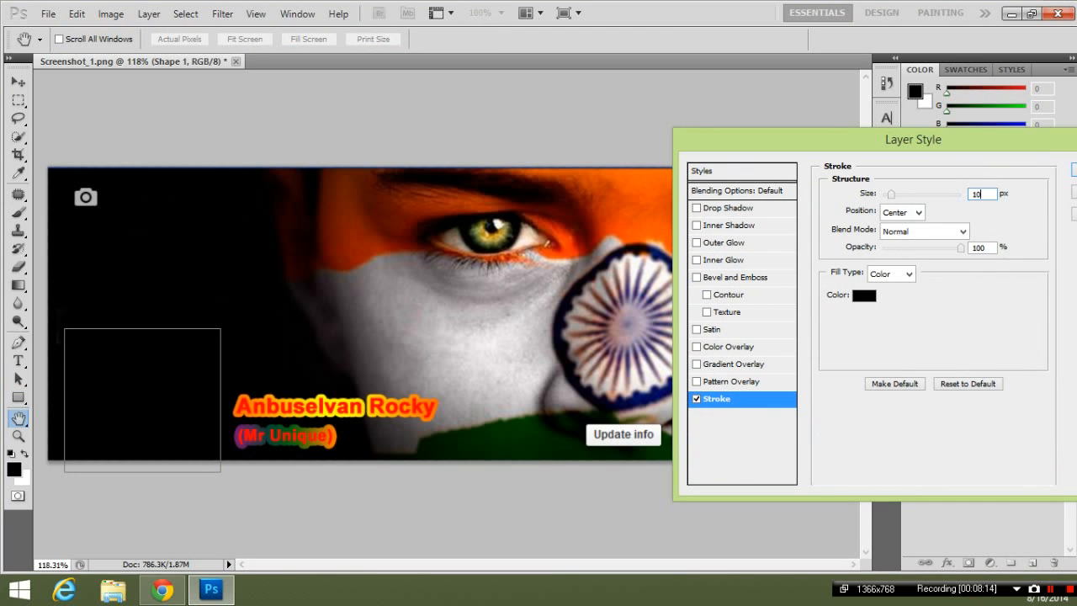
pyautogui.click(865, 295)
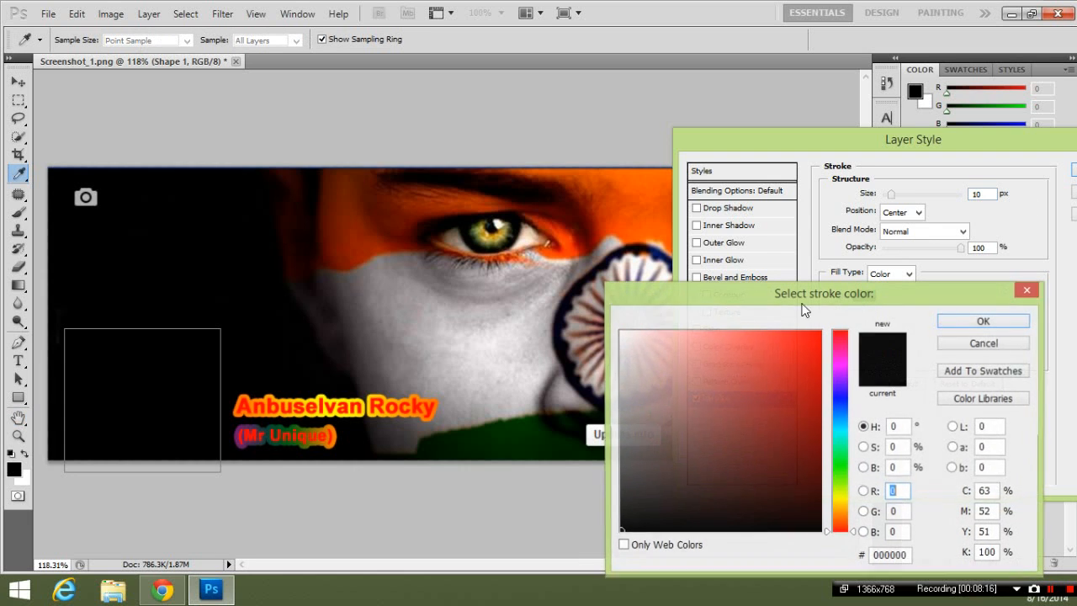
pyautogui.click(622, 332)
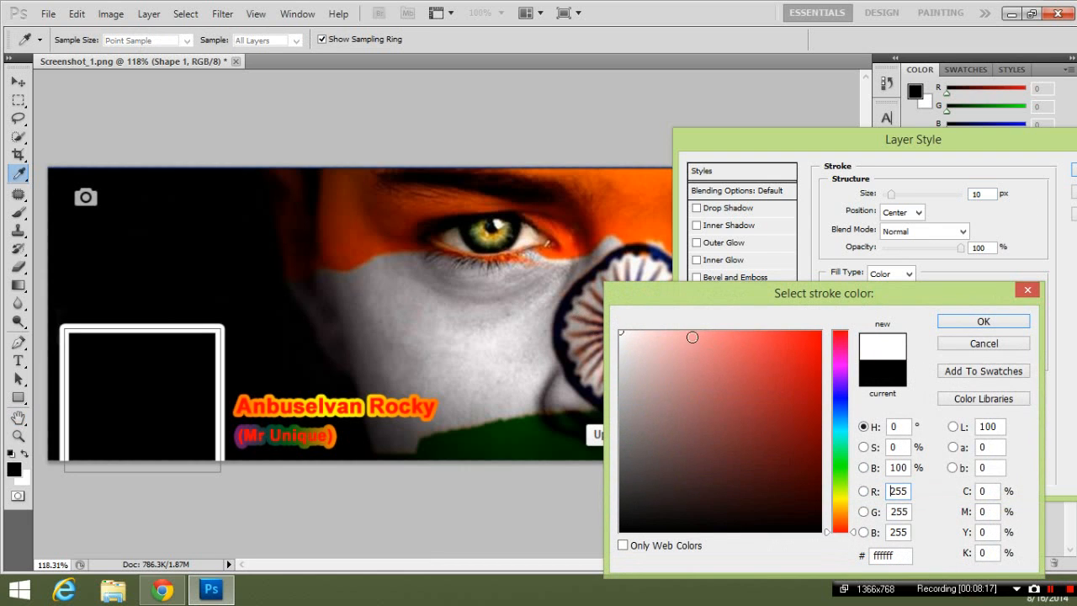
pyautogui.click(981, 323)
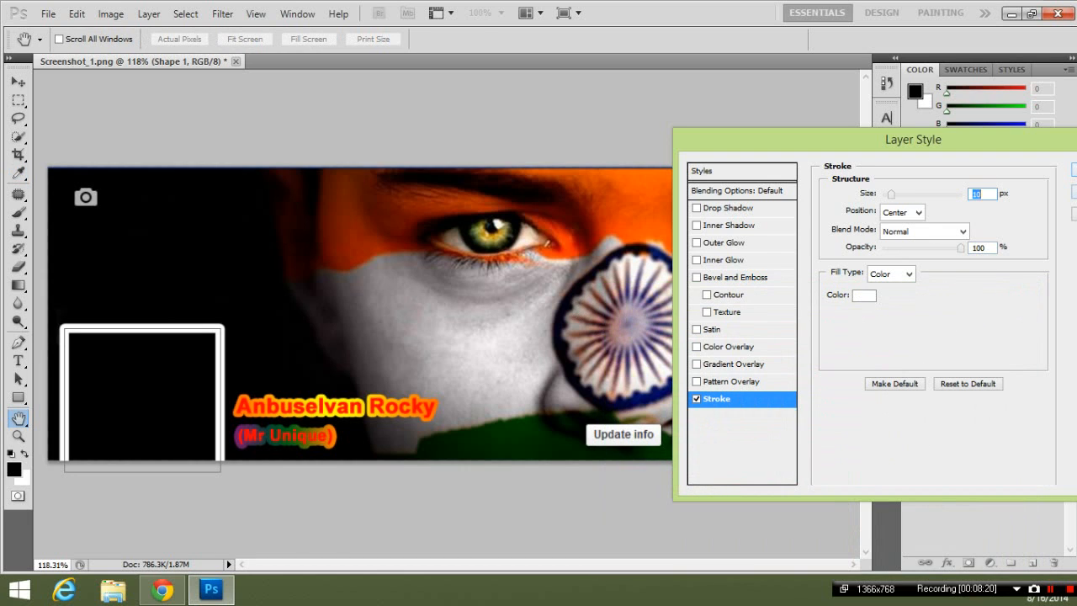
pyautogui.press('Return')
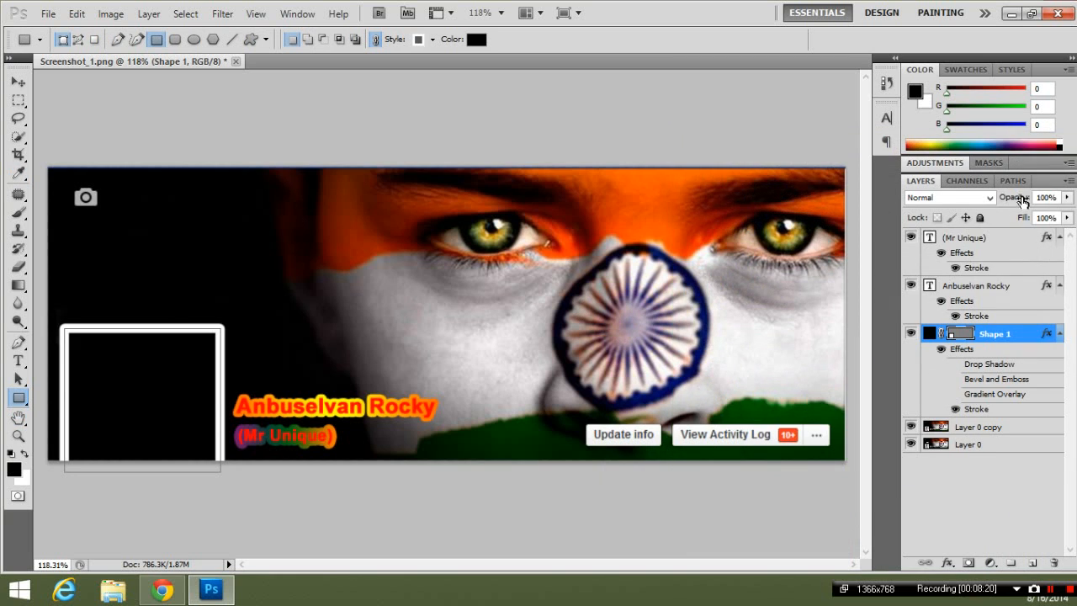
# Recolour the rectangle's stroke to bright orange-red (ff2e00), starting from a colour sampled on the orange forehead area, and apply the style.
pyautogui.doubleClick(976, 410)
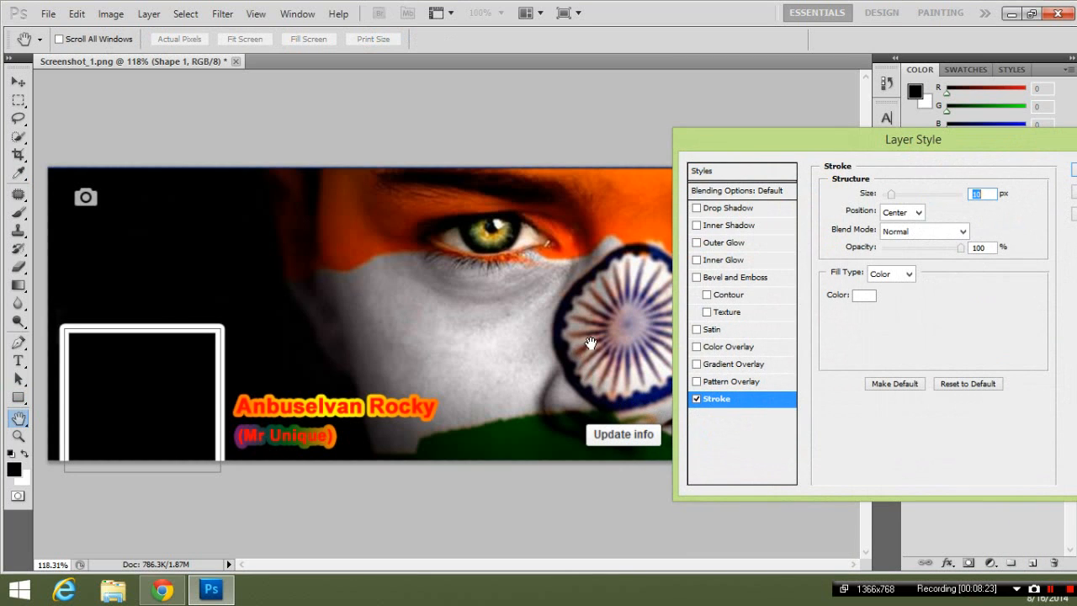
pyautogui.click(860, 297)
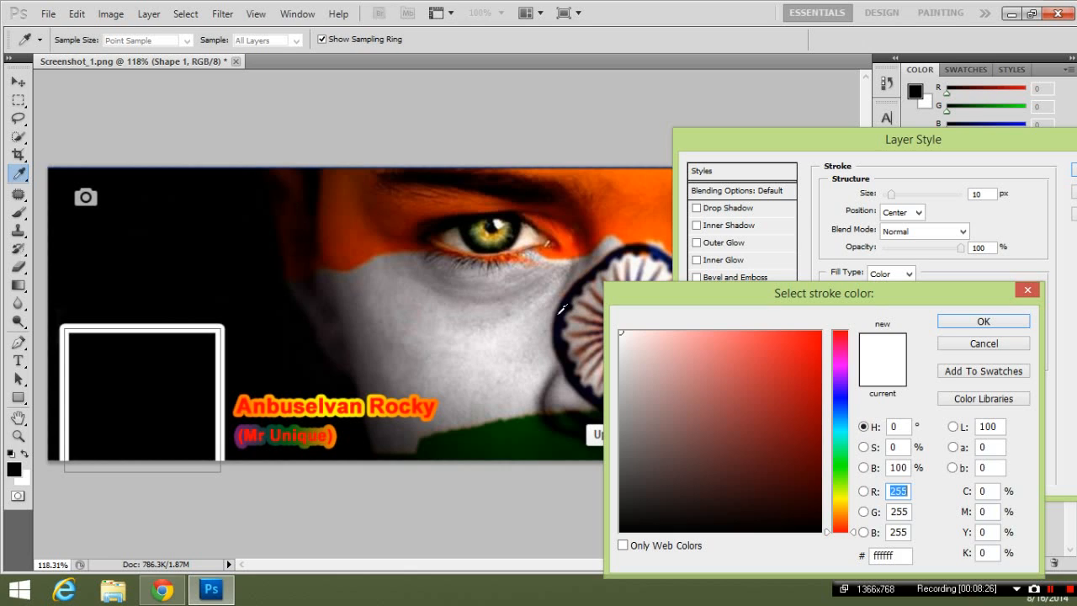
pyautogui.click(560, 311)
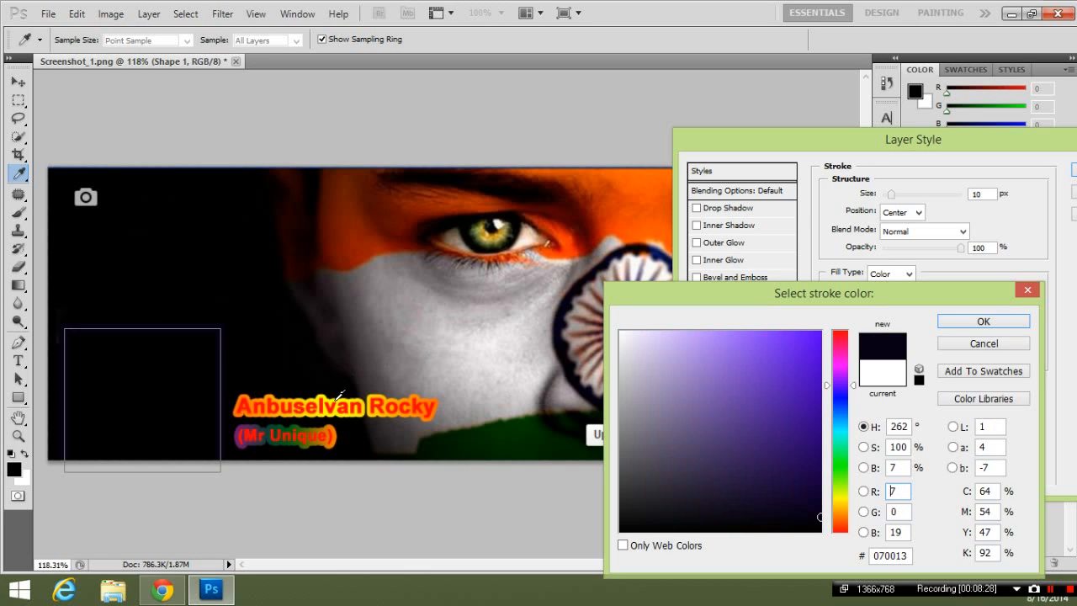
pyautogui.click(356, 198)
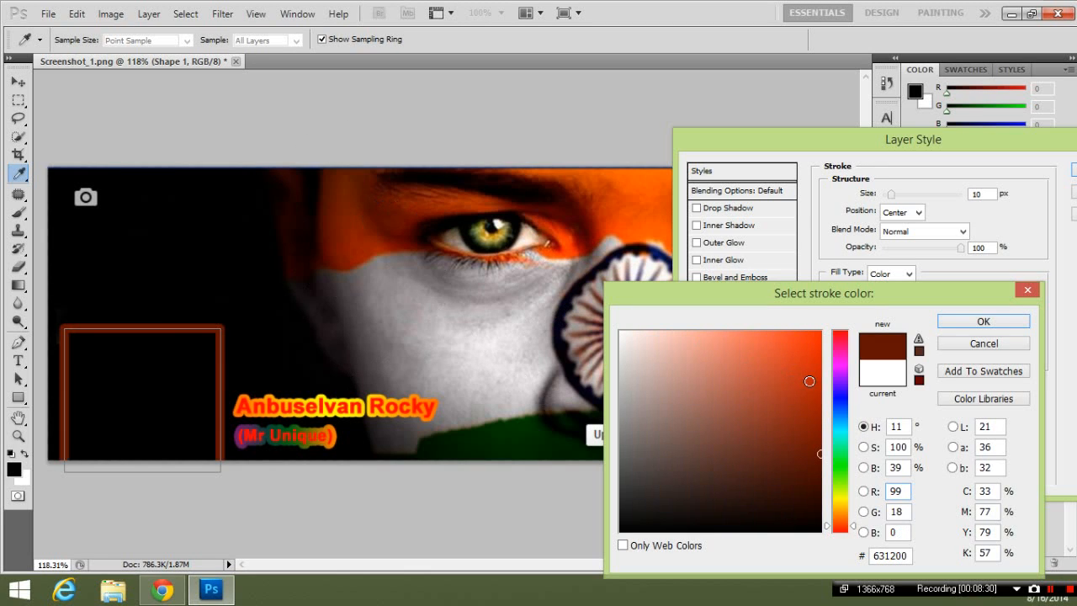
pyautogui.click(795, 343)
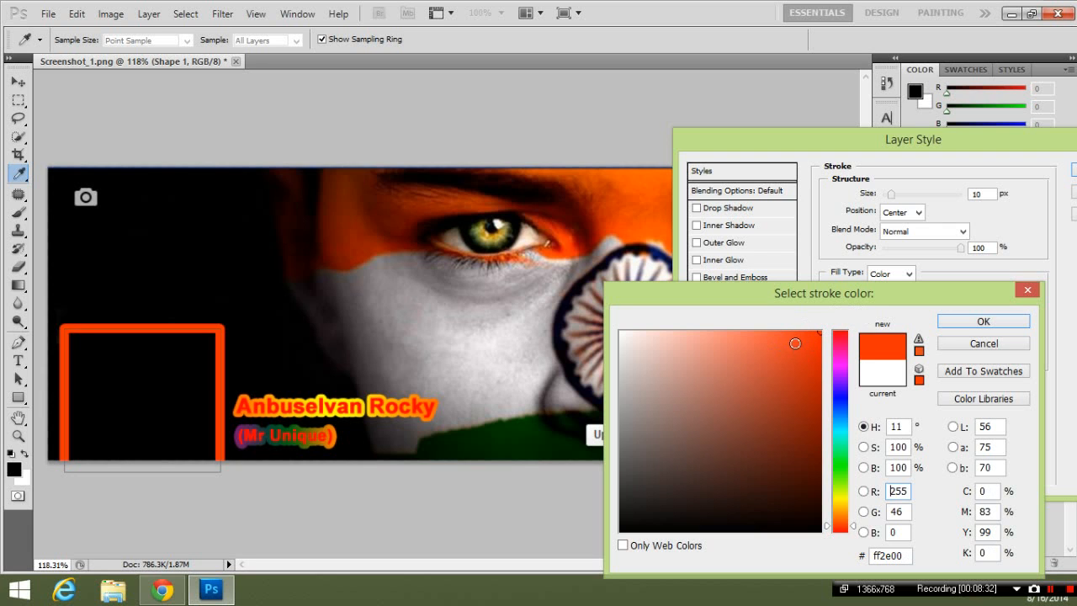
pyautogui.click(998, 329)
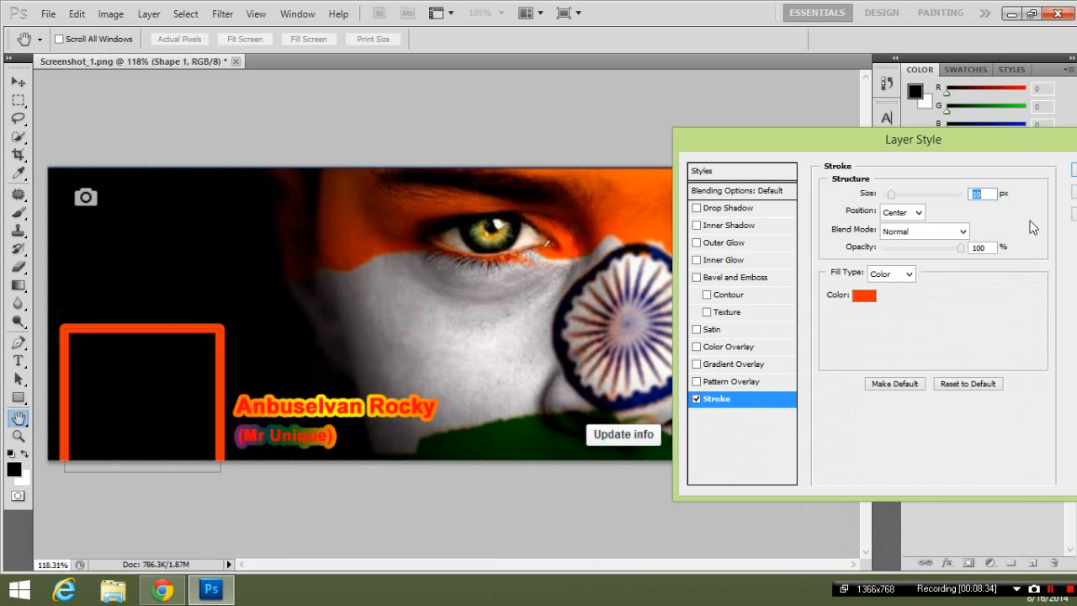
pyautogui.moveTo(1010, 142); pyautogui.dragTo(792, 170)
pyautogui.click(850, 187)
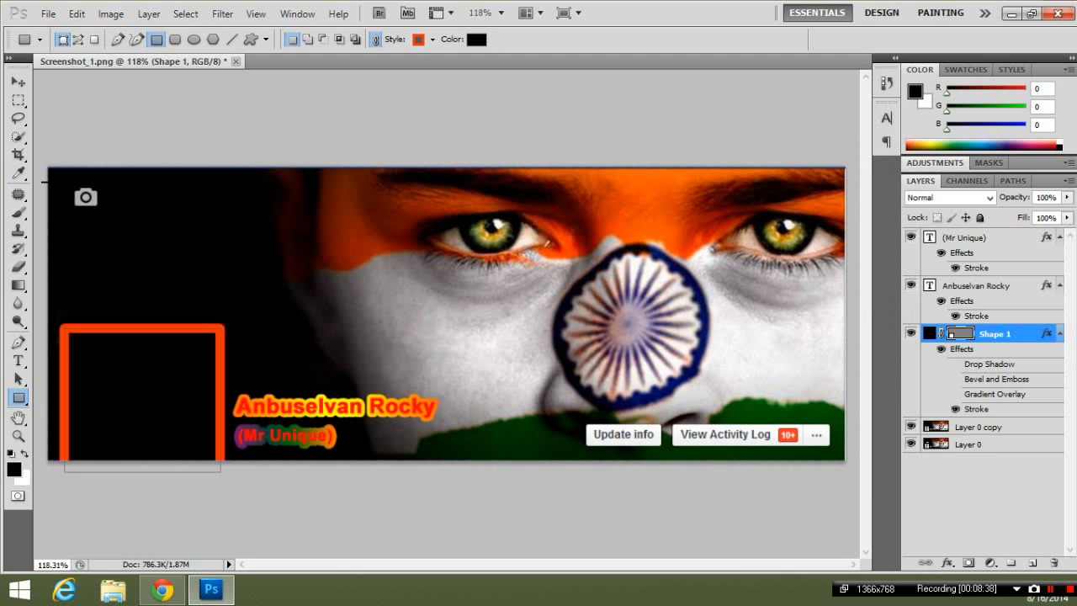
# Export the cover with Save for Web & Devices as the GIF file Screenshot_1.gif on the Desktop.
pyautogui.click(47, 15)
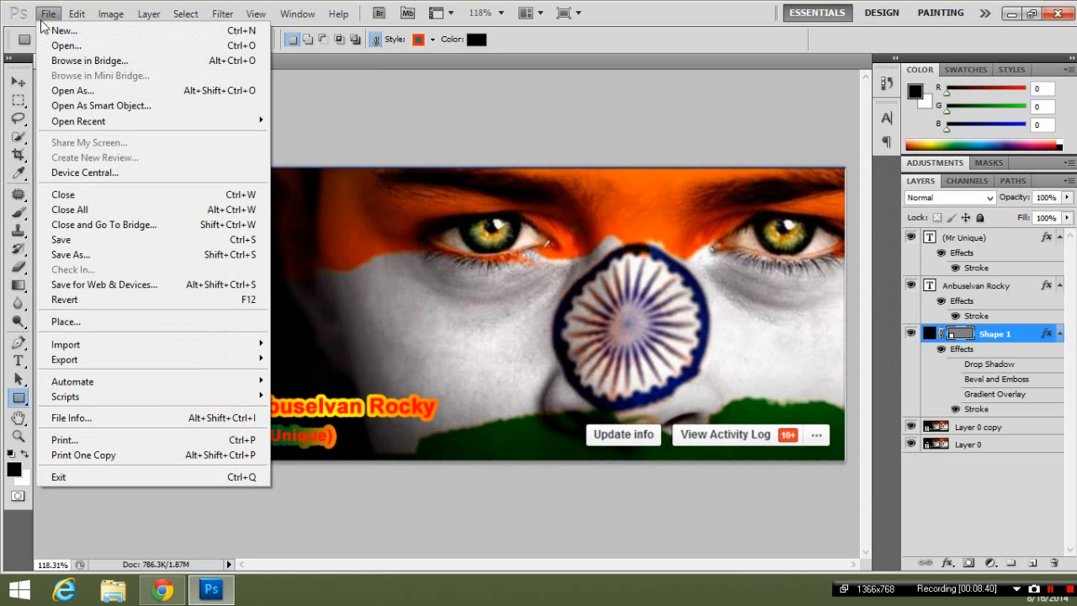
pyautogui.click(116, 286)
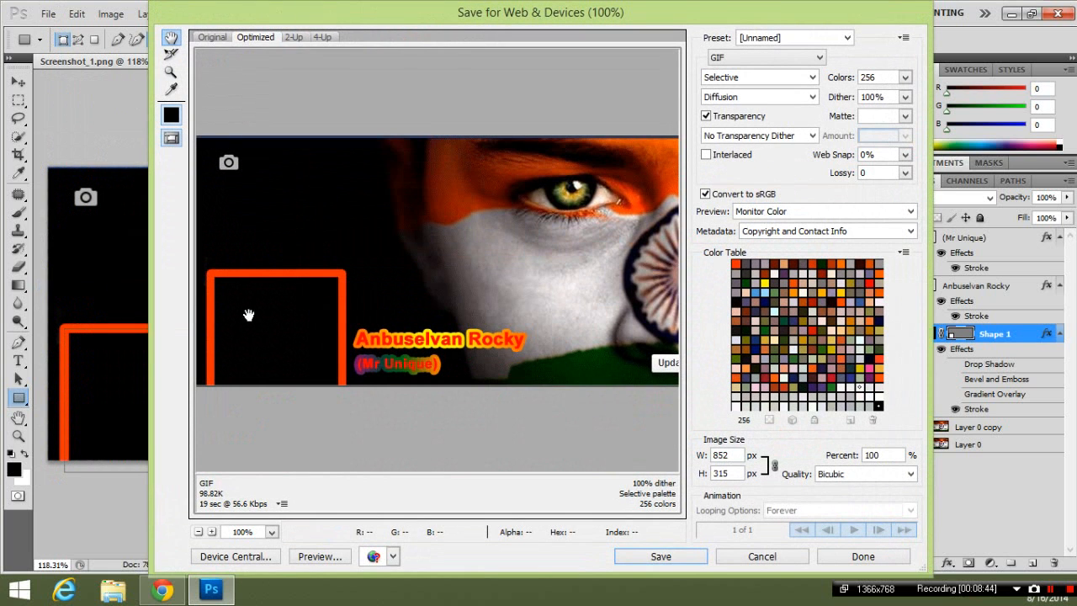
pyautogui.click(658, 557)
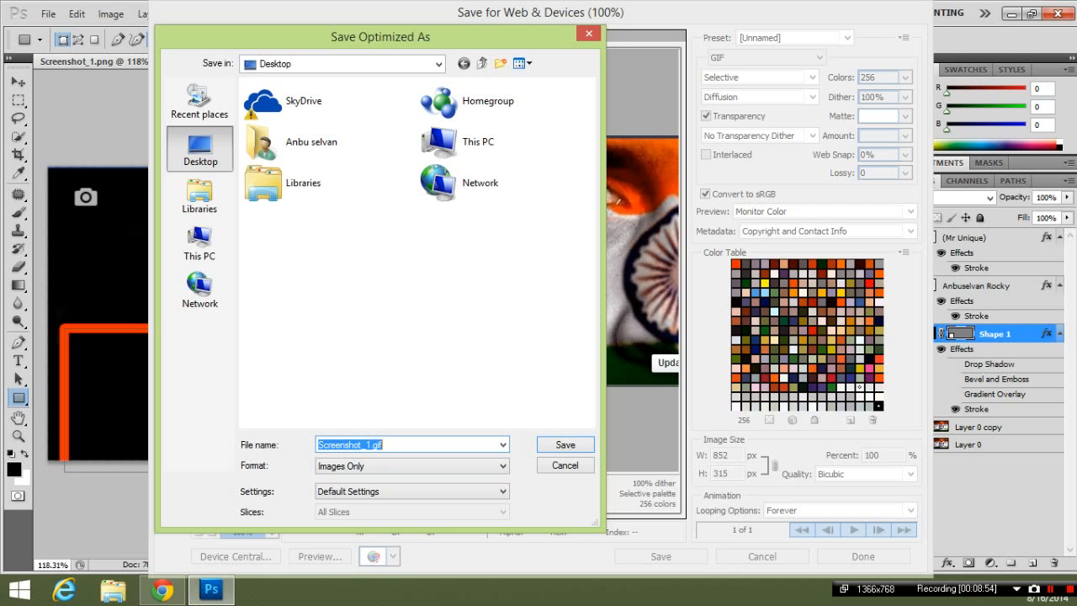
pyautogui.click(563, 449)
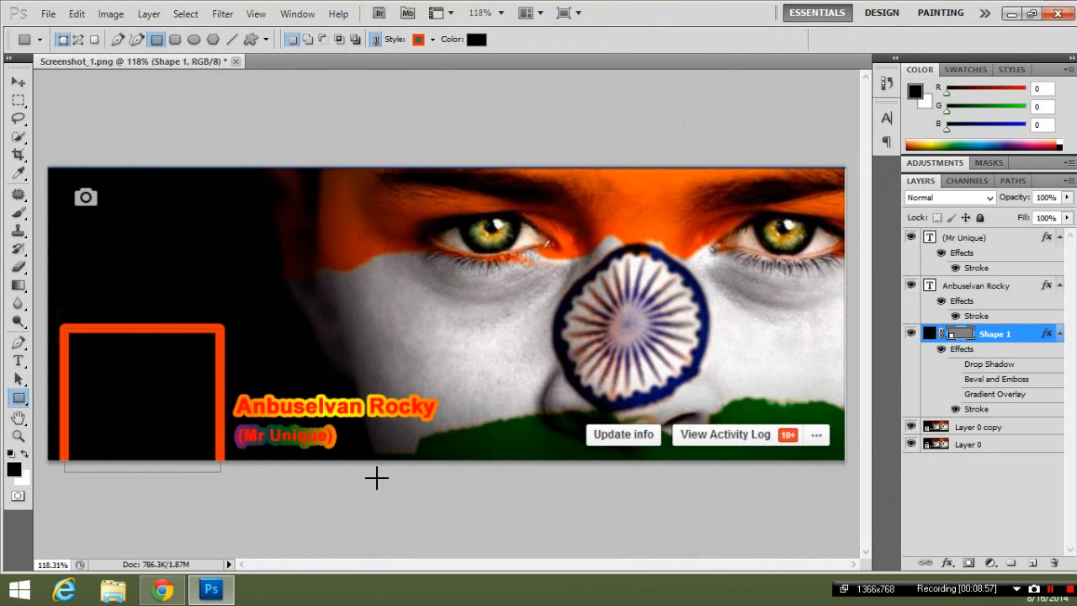
# Switch to the Facebook profile in Chrome and minimise the two open chat windows.
pyautogui.click(162, 589)
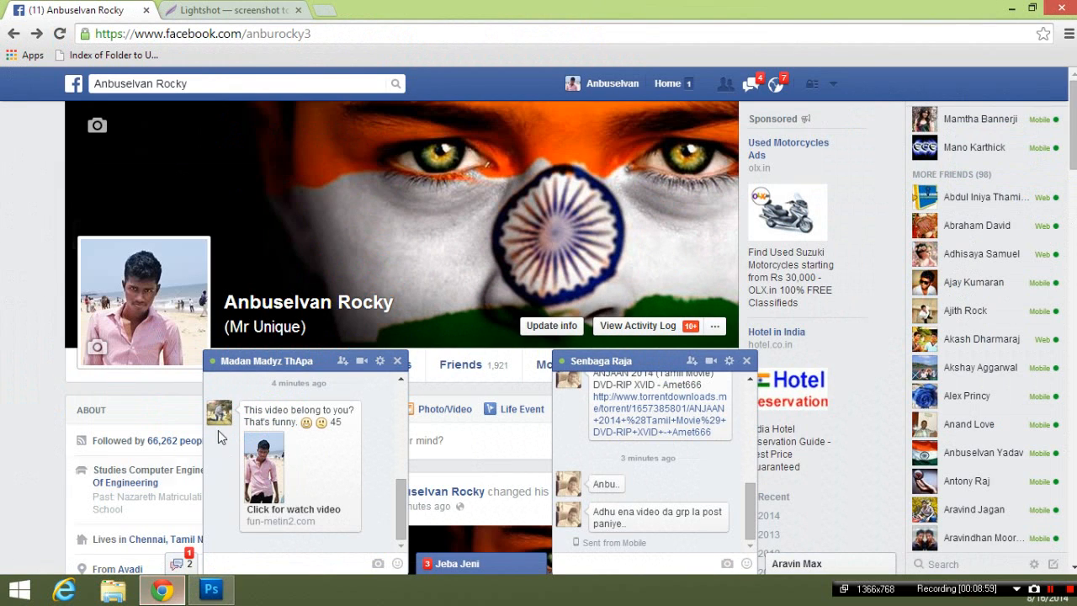
pyautogui.click(325, 362)
pyautogui.click(647, 360)
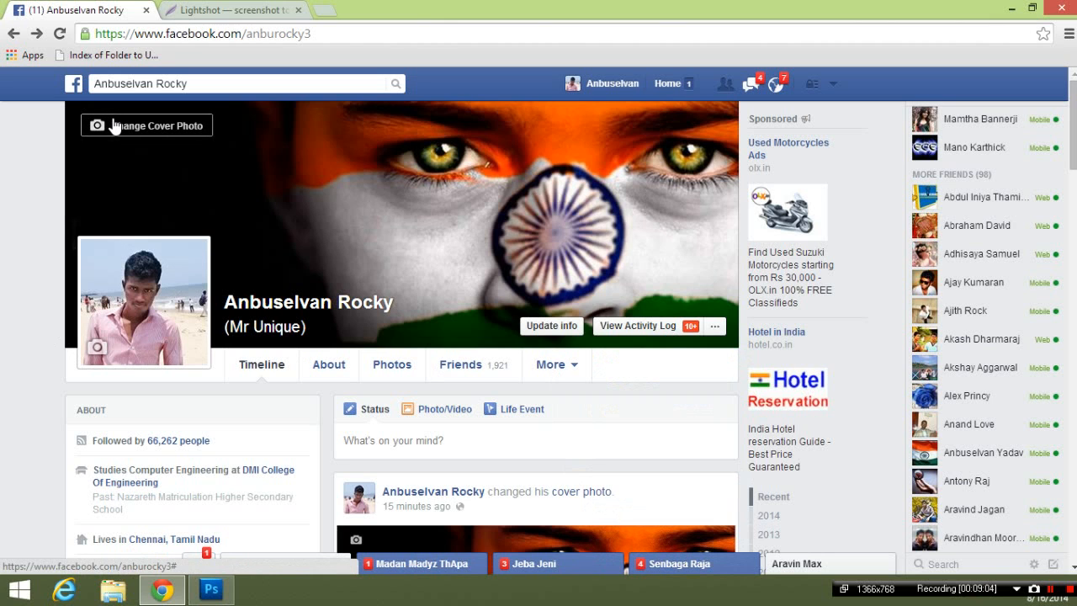
# Upload Screenshot_1.gif from the Desktop as the new Facebook cover photo and save the changes.
pyautogui.click(116, 125)
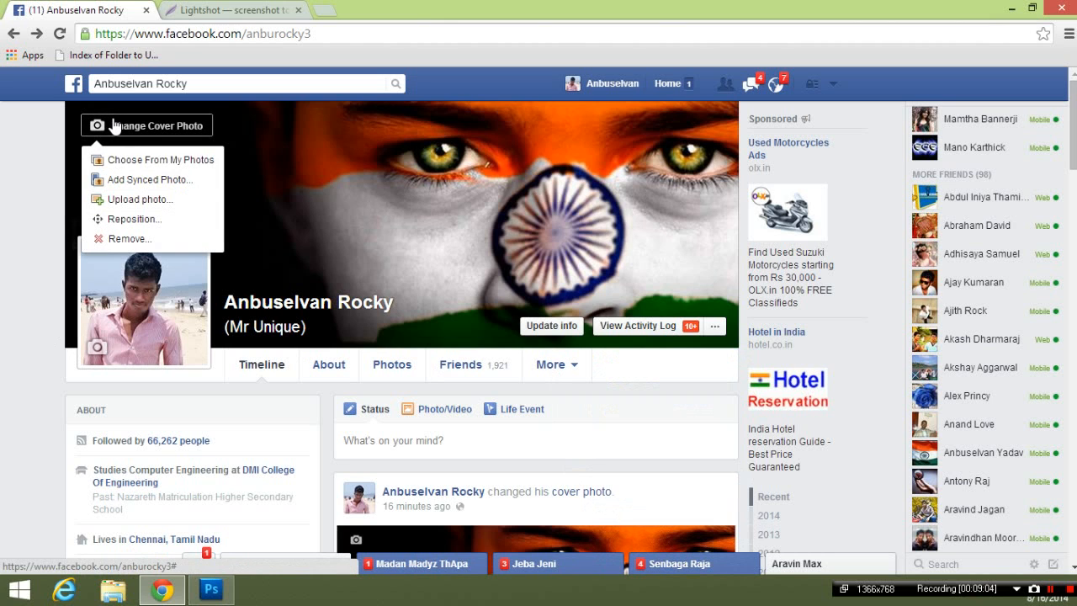
pyautogui.click(140, 200)
pyautogui.scroll(-3, 452, 252)
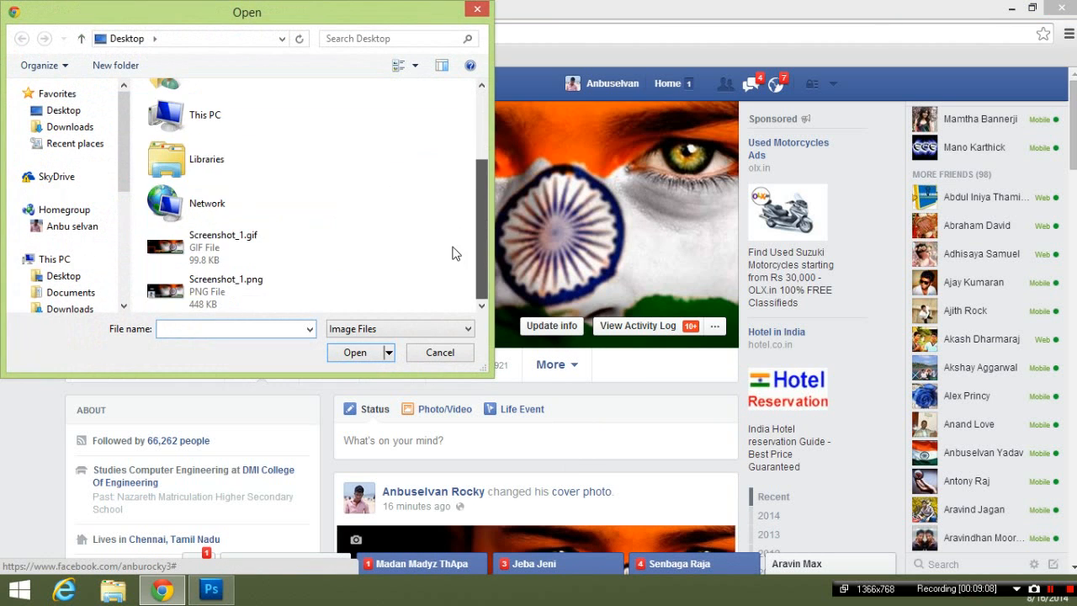
pyautogui.click(255, 292)
pyautogui.click(256, 250)
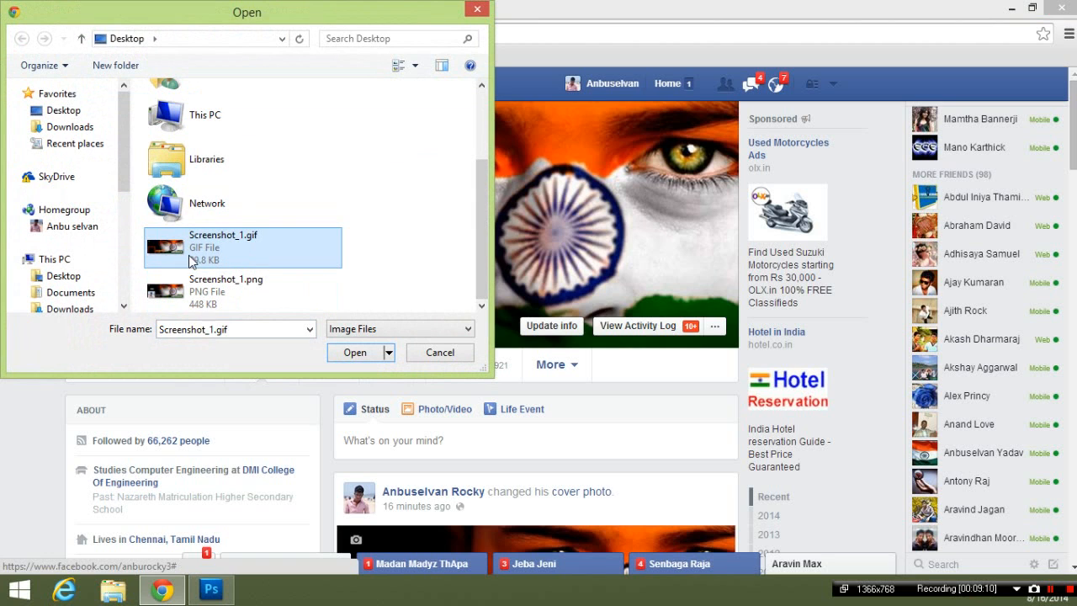
pyautogui.click(342, 354)
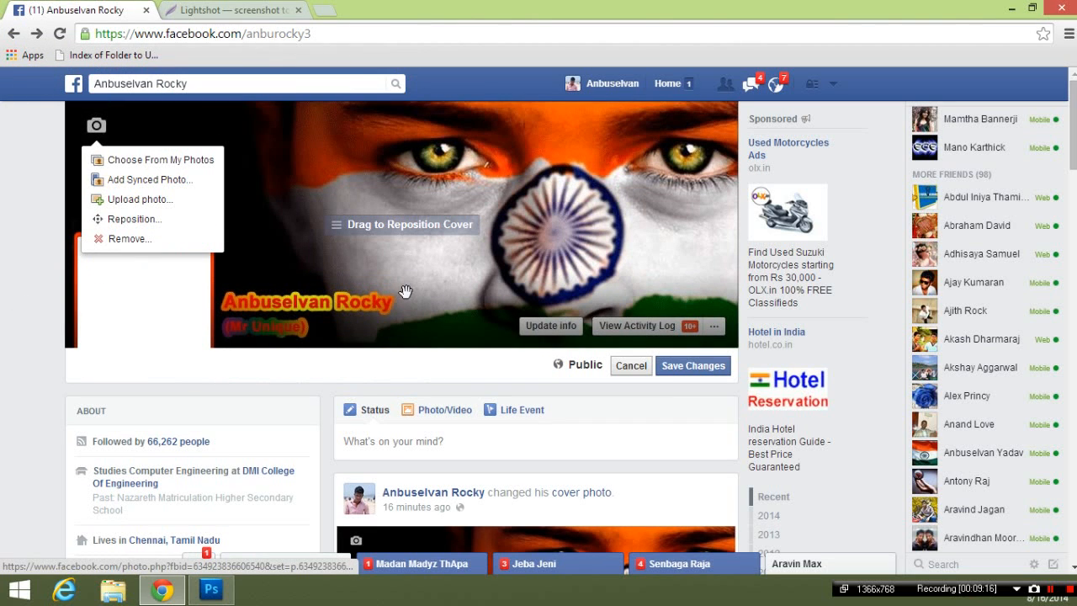
pyautogui.click(707, 368)
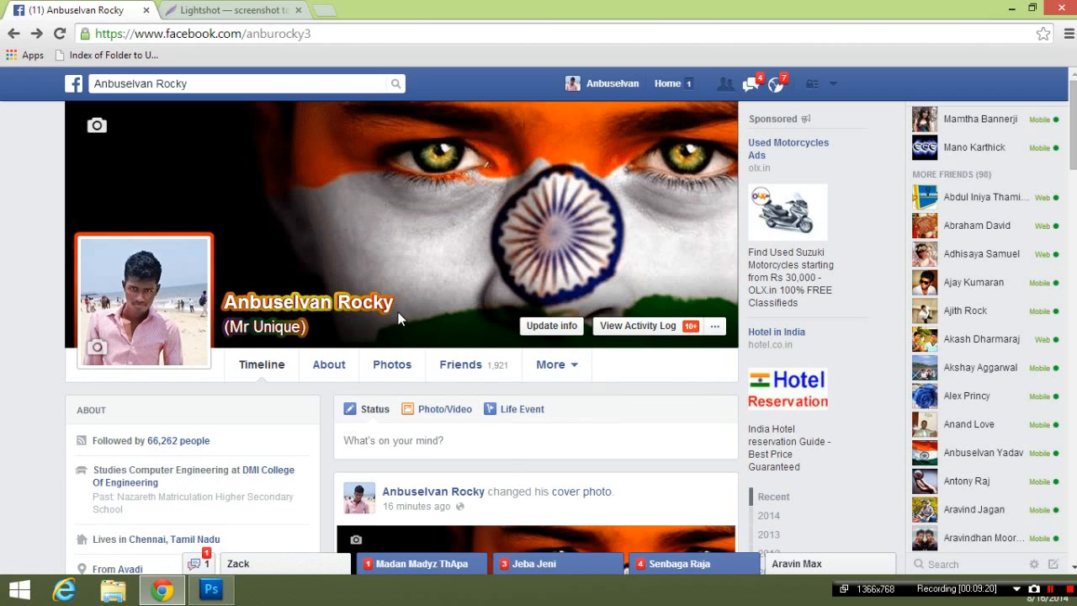
pyautogui.moveTo(137, 351)
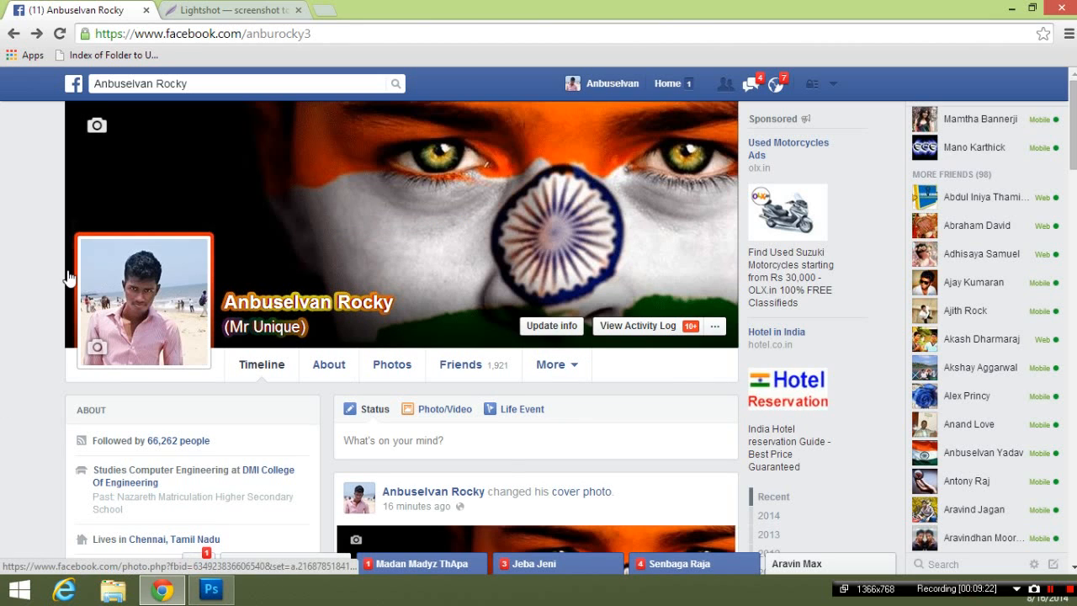